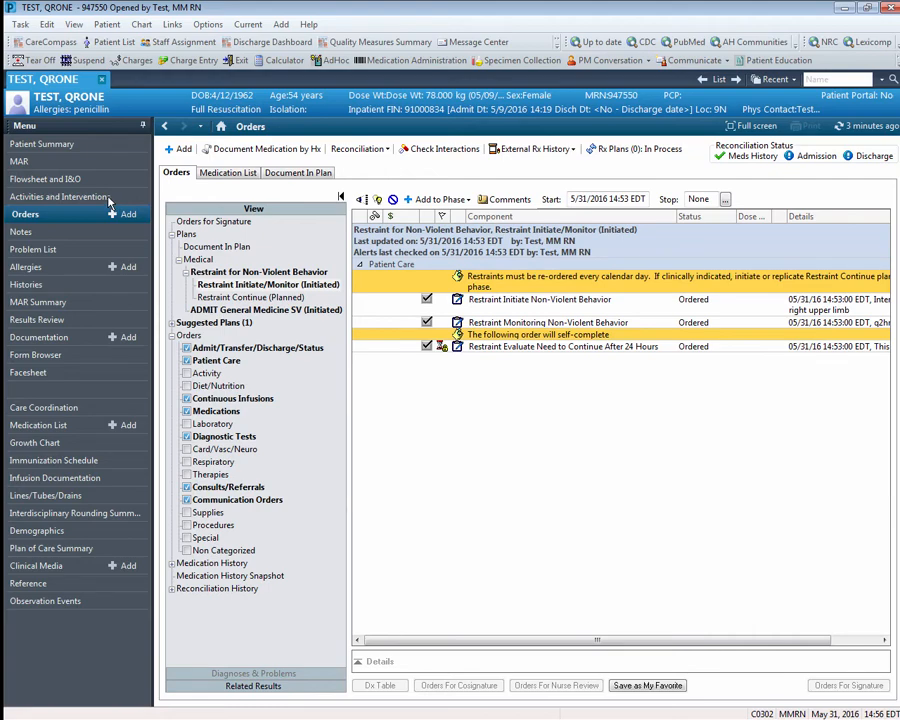
- Open the pending Restraint Initiate Non-Violent task for detailed charting, limiting the flowsheet search to the last 72 hours
left_click(109, 199)
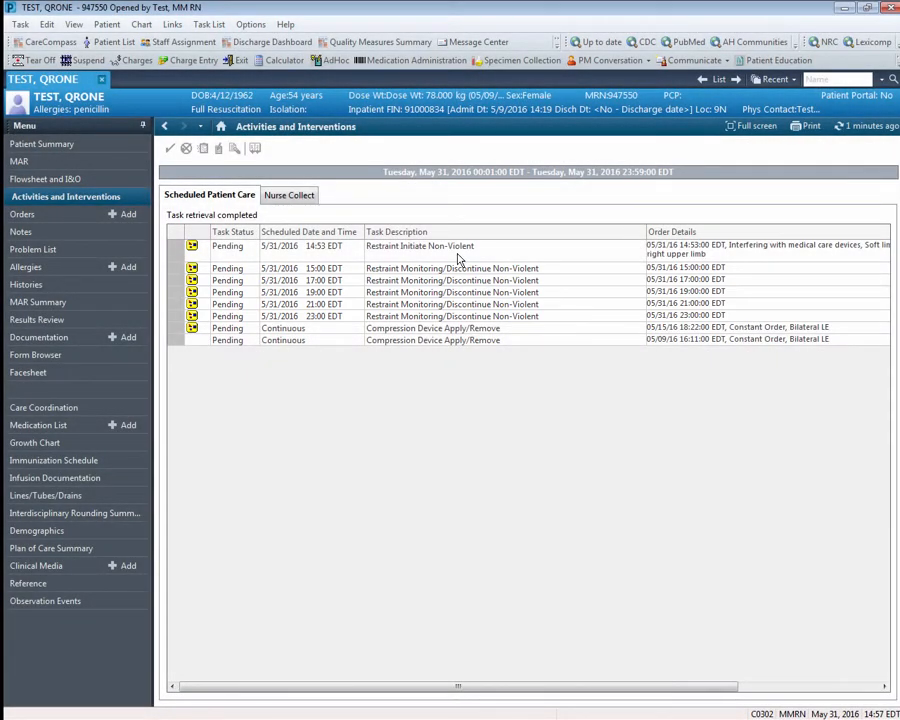
right_click(458, 257)
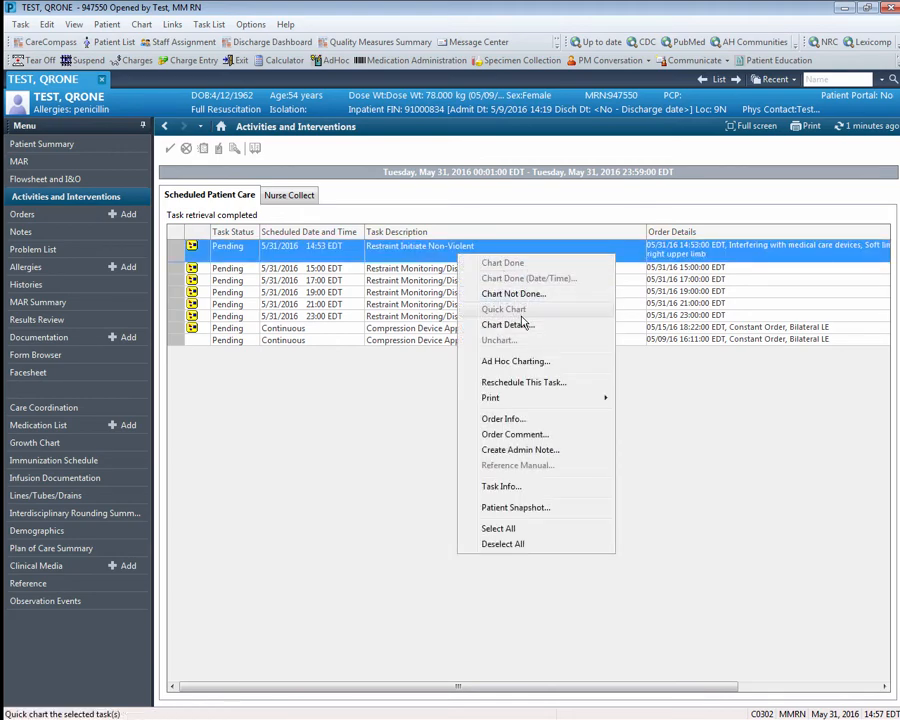
left_click(525, 326)
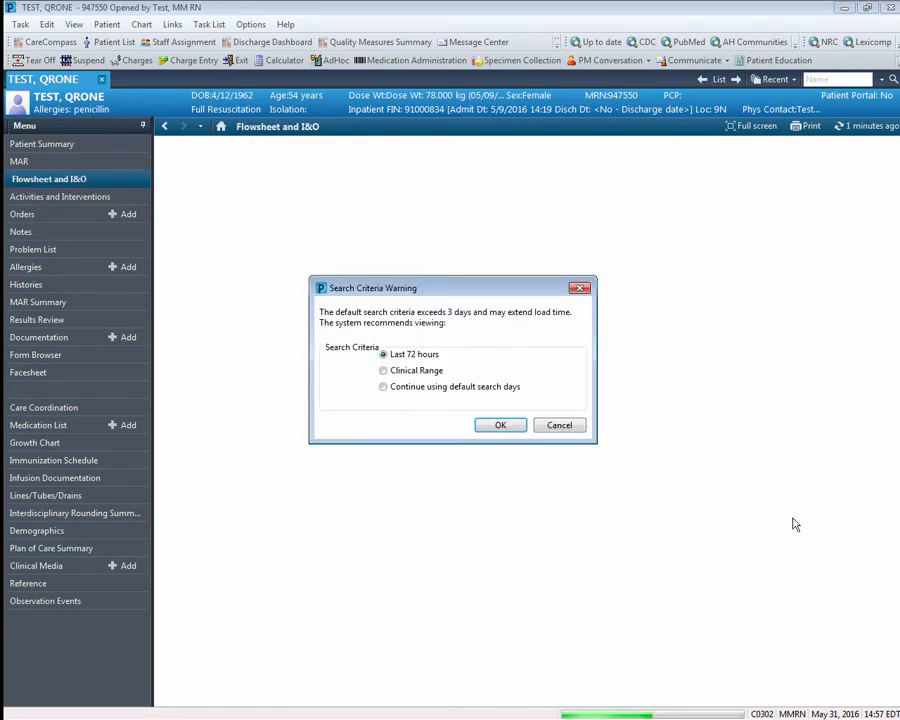
left_click(500, 425)
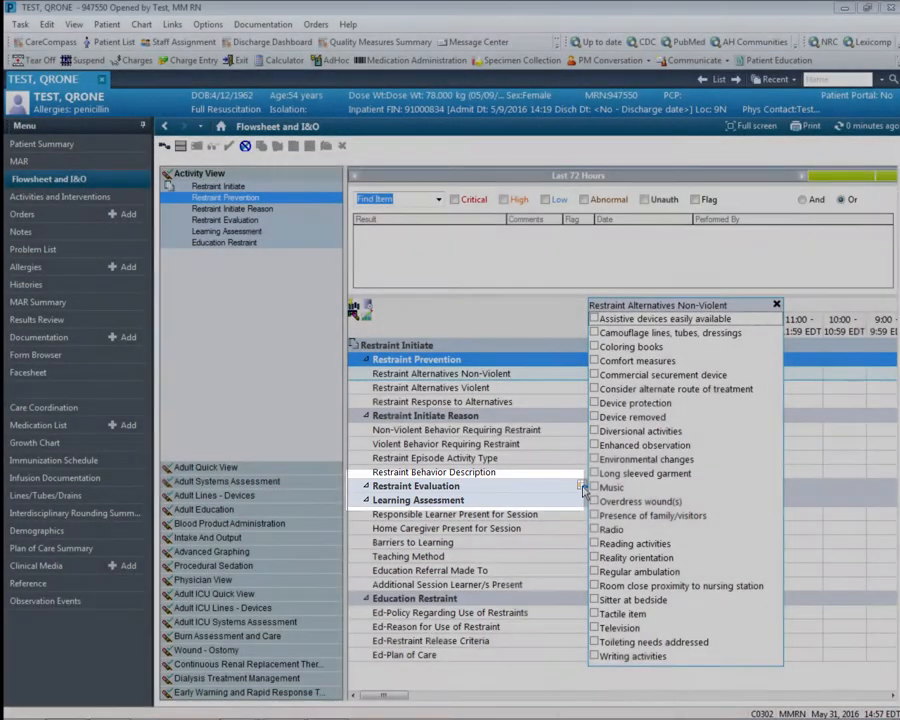
- Add a dynamic group under Restraint Evaluation with restraint type Soft limb and restraint location Right upper
left_click(584, 487)
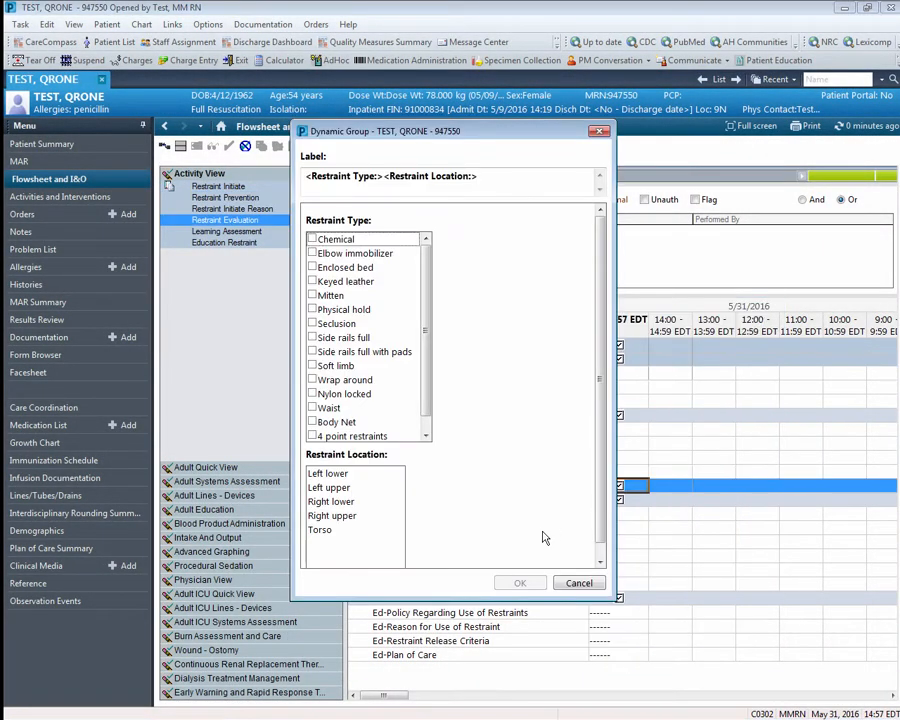
left_click(426, 436)
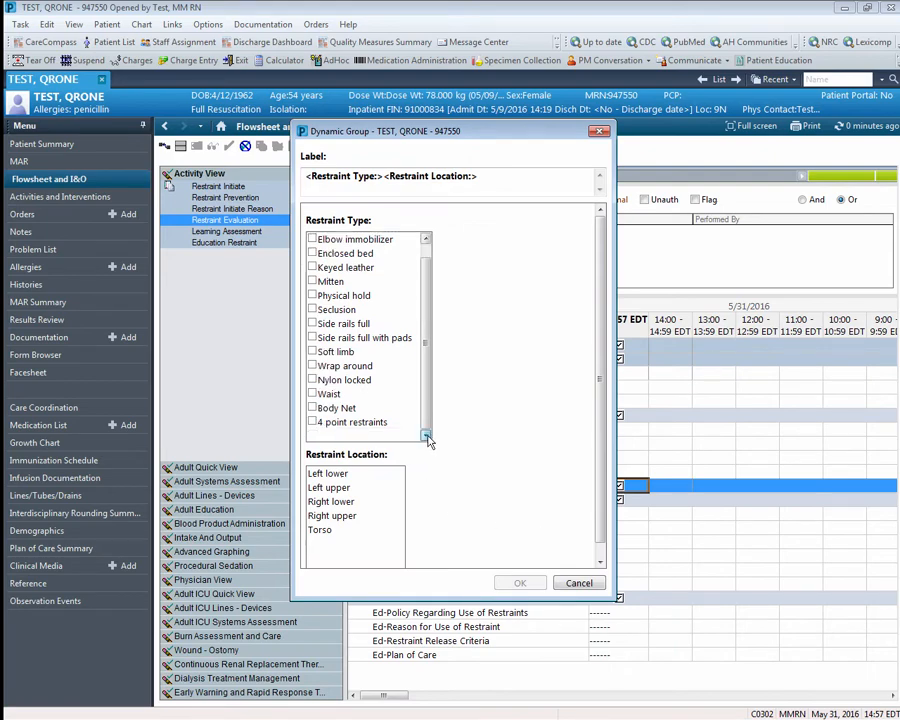
left_click(312, 352)
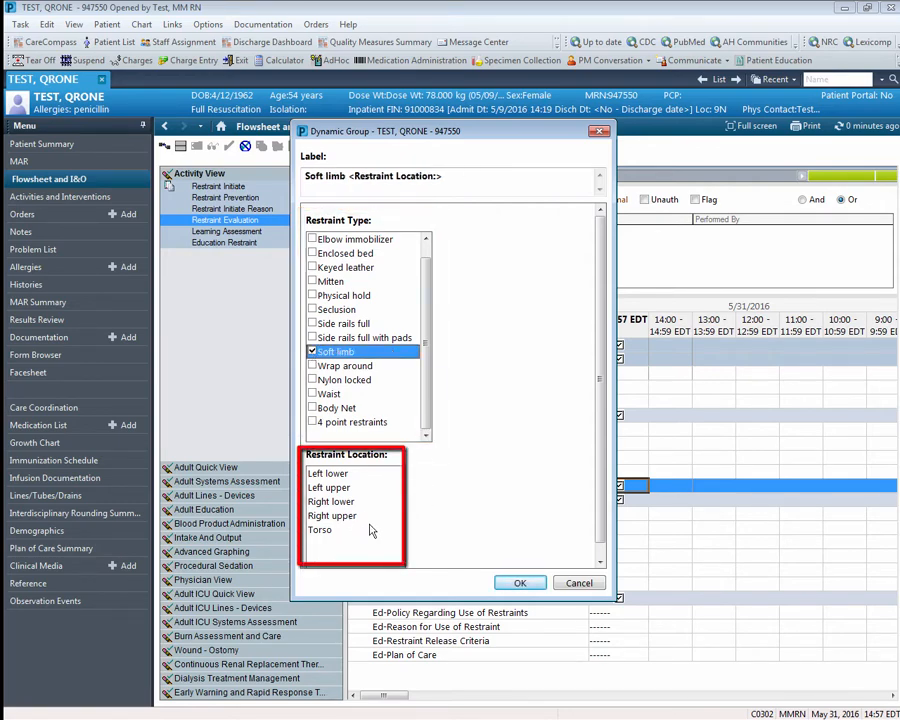
left_click(344, 518)
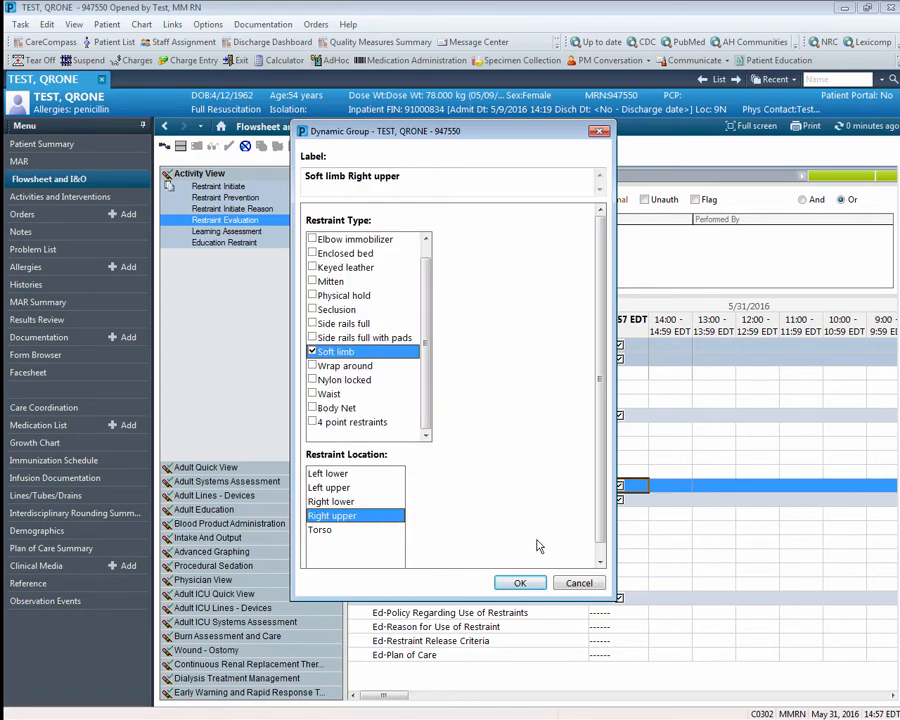
left_click(519, 582)
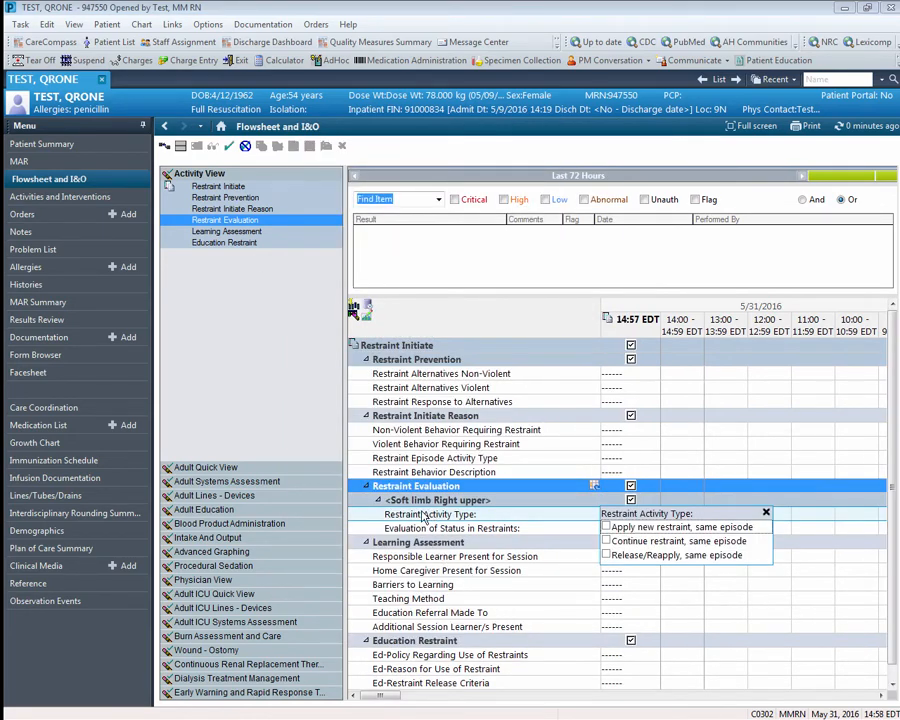
- Chart the soft limb restraint's activity as "Apply new restraint, same episode" with its status evaluation, and refresh the Activities and Interventions task list
left_click(607, 528)
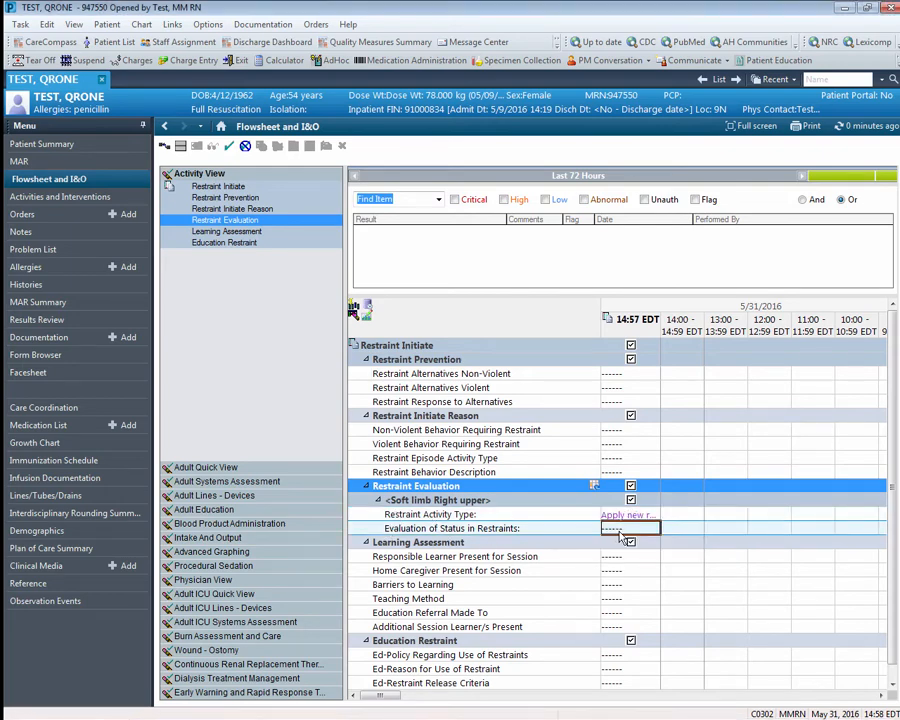
left_click(607, 542)
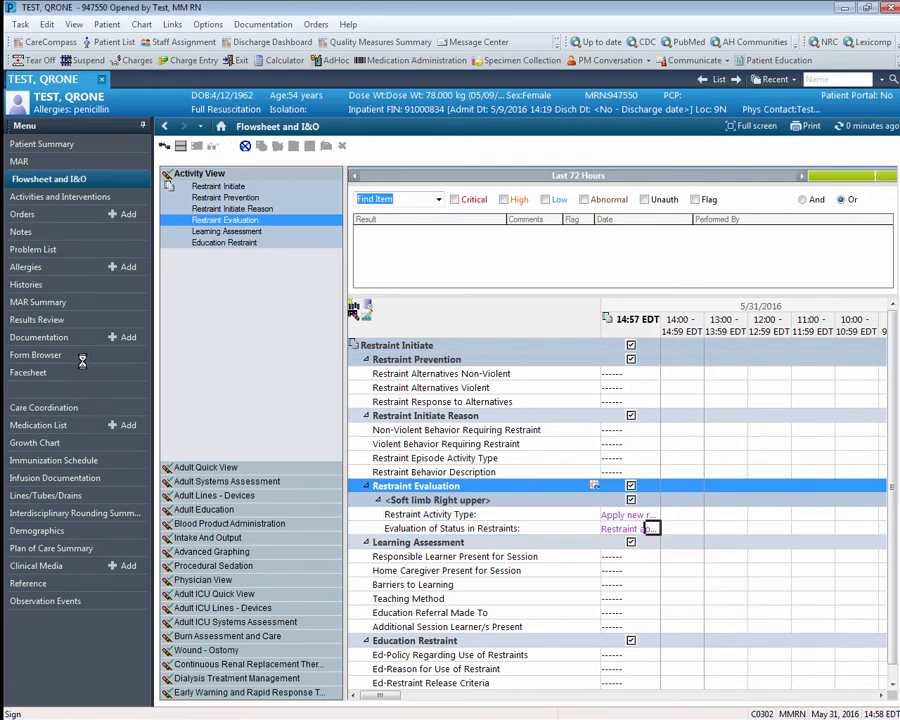
left_click(110, 199)
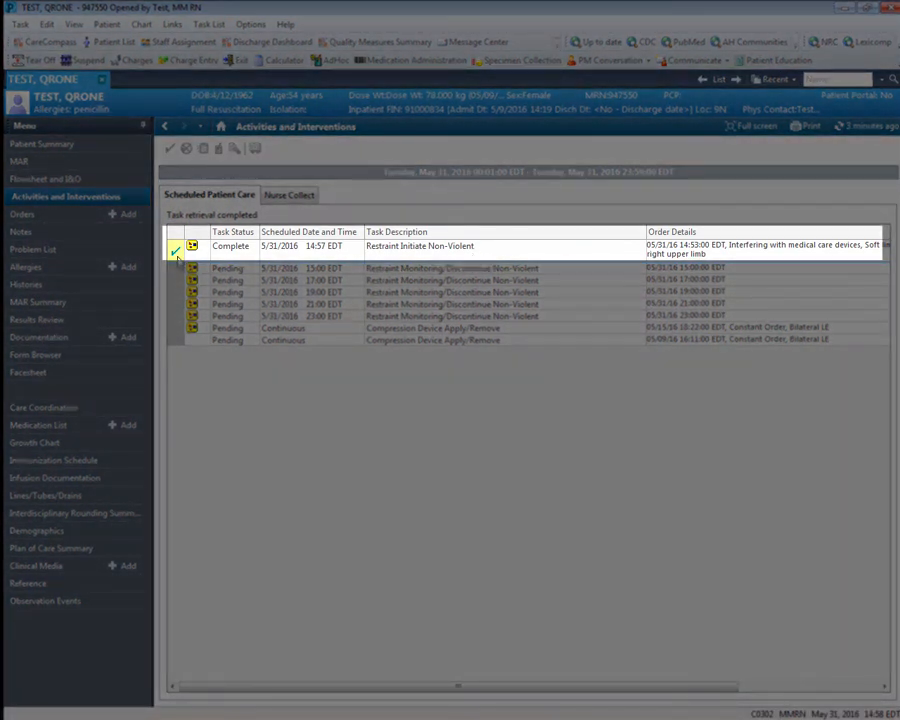
left_click(886, 129)
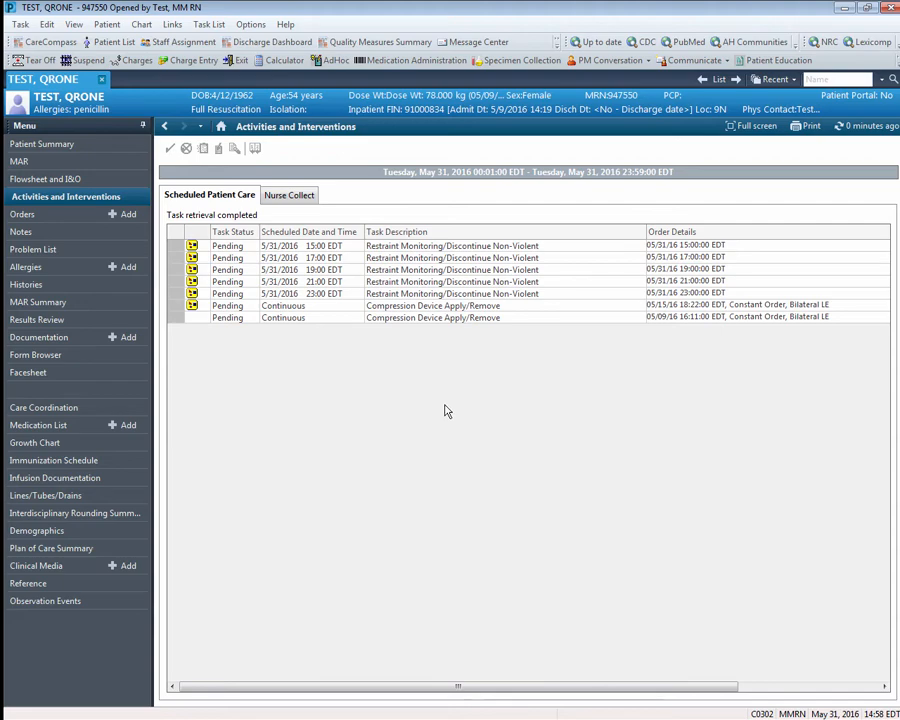
- Review the charting details of the 15:00 Restraint Monitoring/Discontinue Non-Violent task, including the Restraint Episode and Restraint Evaluation sections
right_click(449, 250)
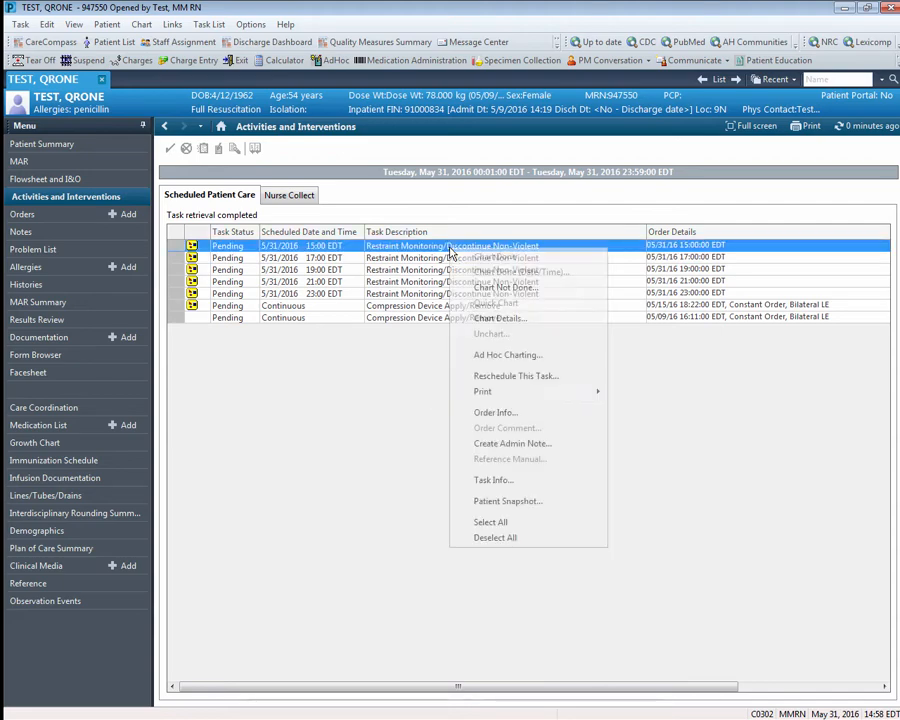
left_click(540, 319)
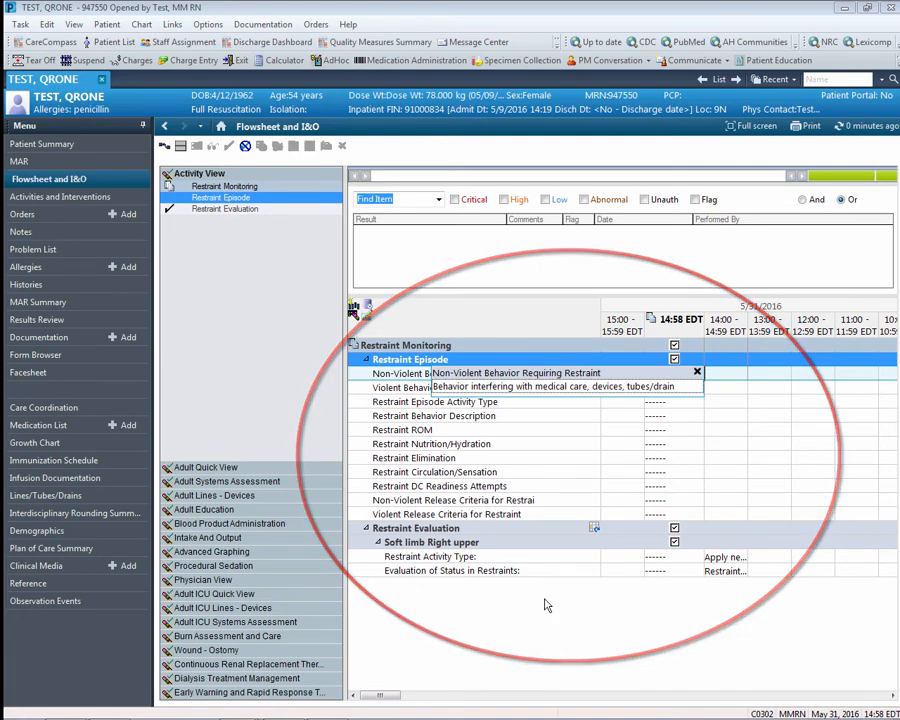
left_click(92, 200)
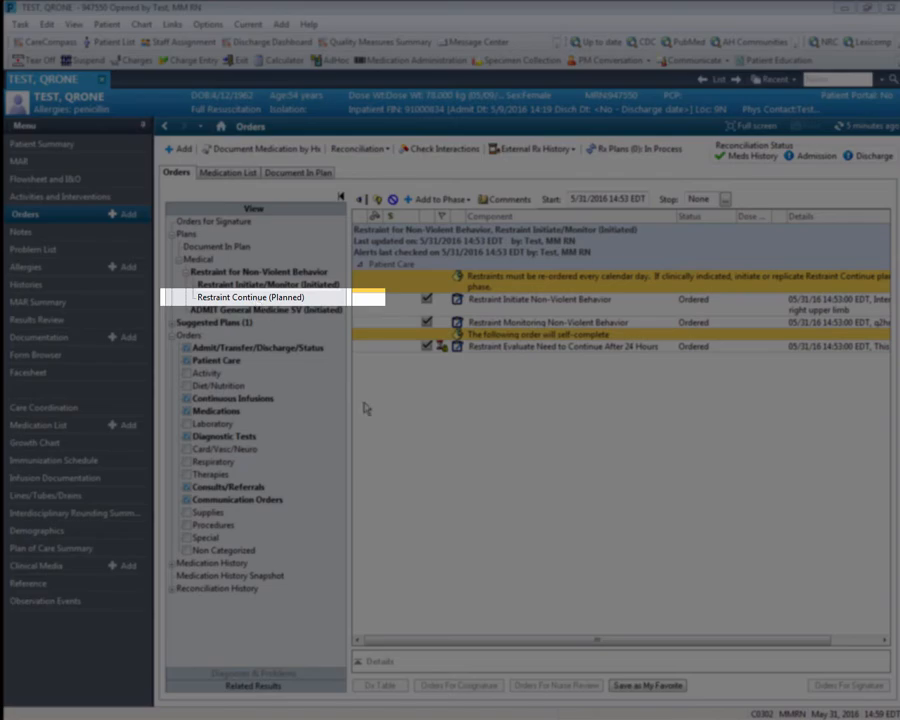
- Initiate the planned Restraint Continue phase of the Restraint for Non-Violent Behavior plan in the patient's orders
left_click(260, 298)
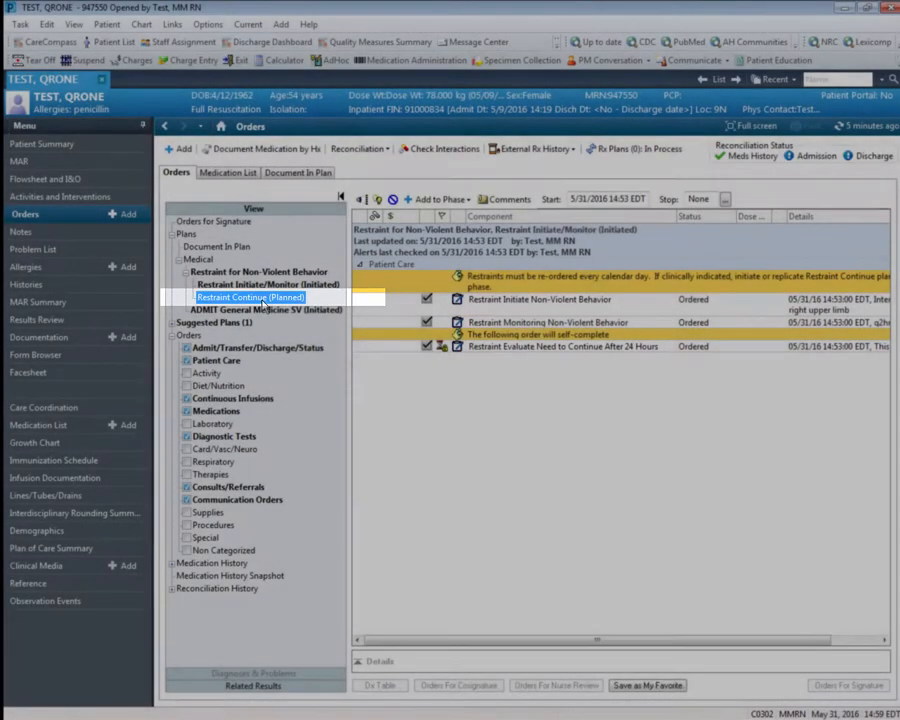
right_click(280, 302)
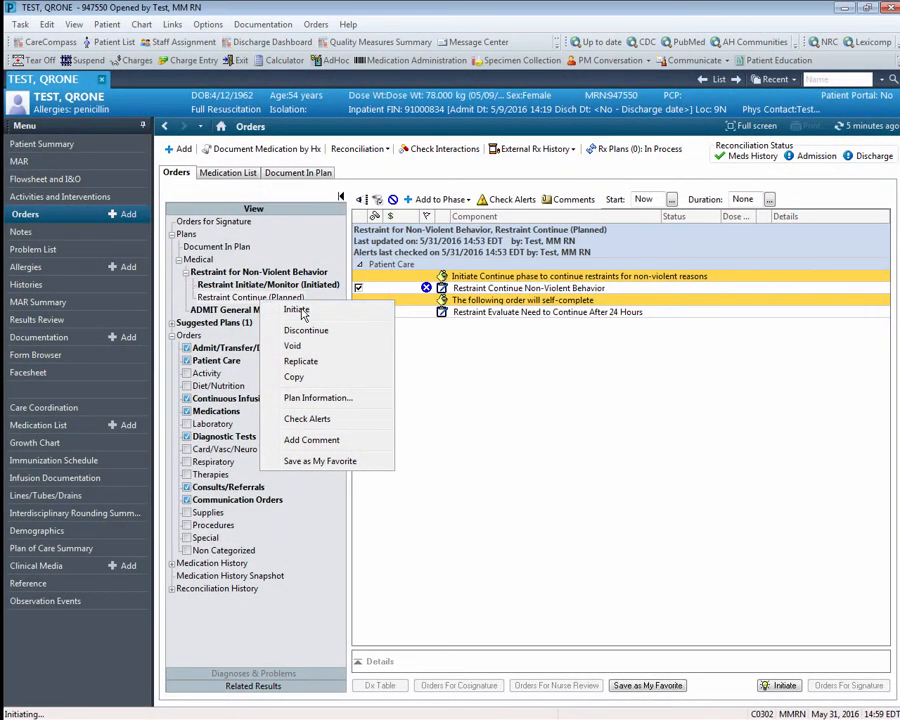
left_click(298, 311)
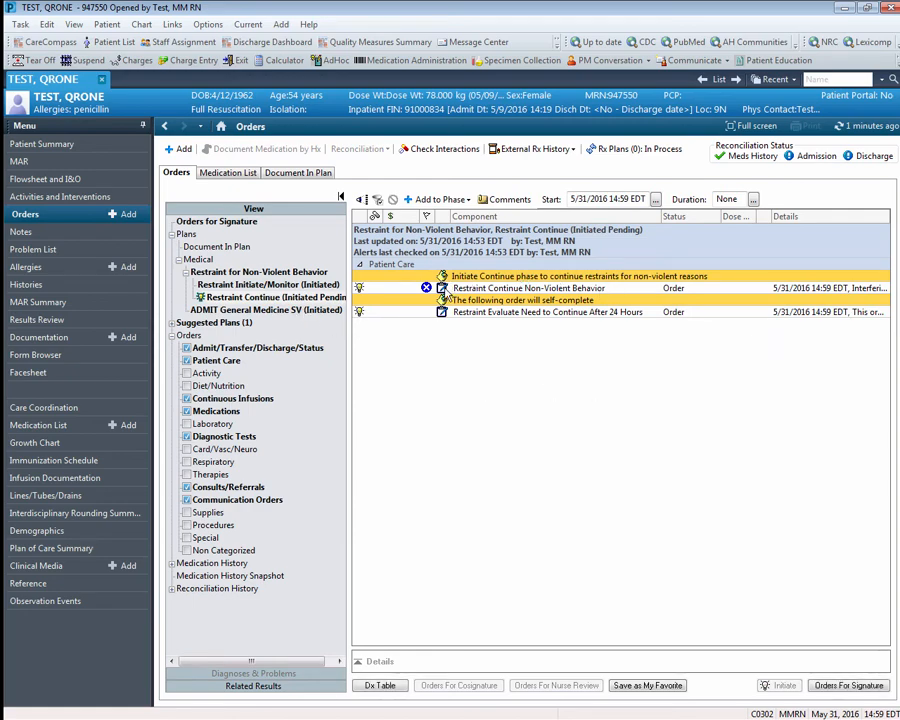
- Complete the missing details of the Restraint Continue Non-Violent Behavior order by setting its restraint type to Soft limb
mouse_move(427, 296)
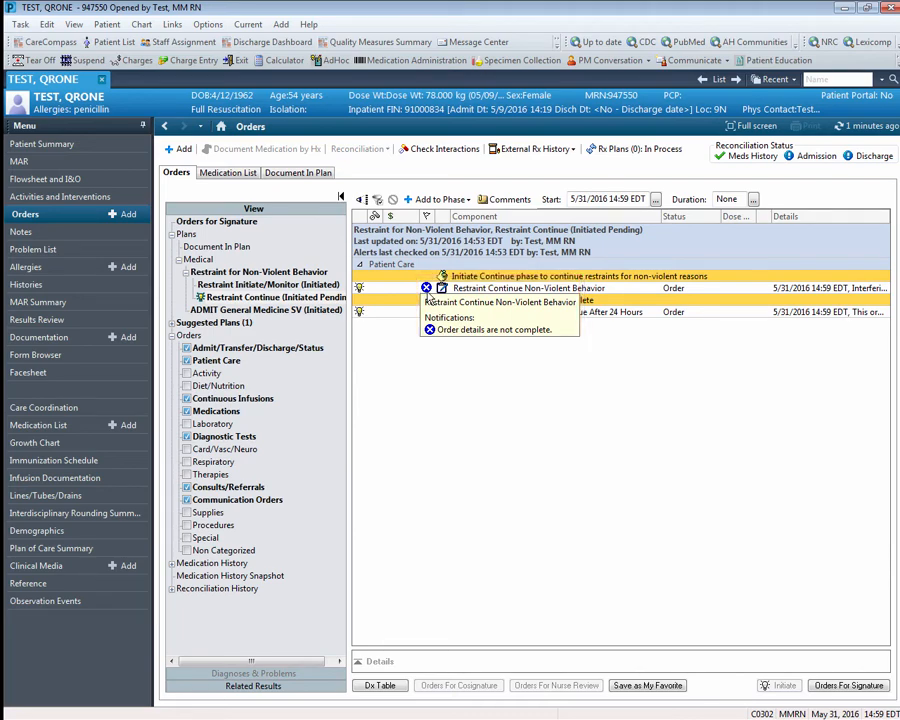
double_click(502, 288)
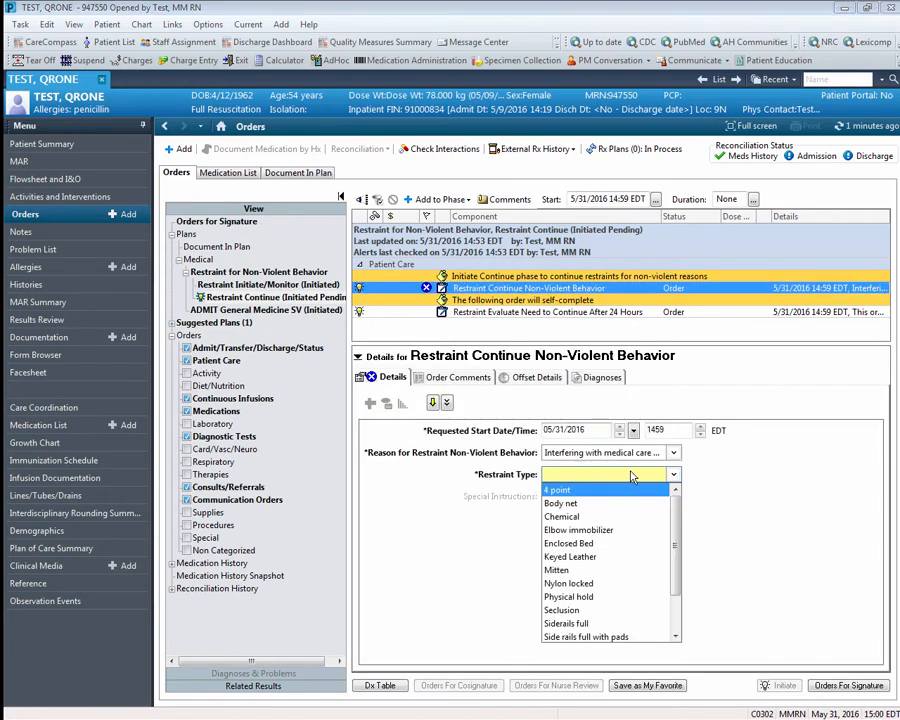
left_click(677, 640)
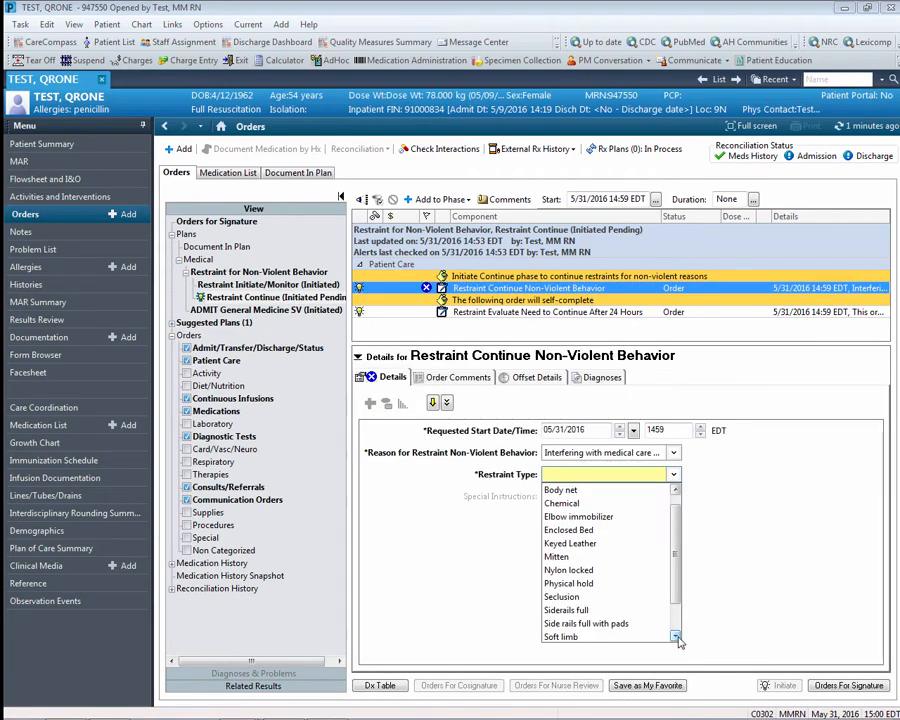
left_click(570, 638)
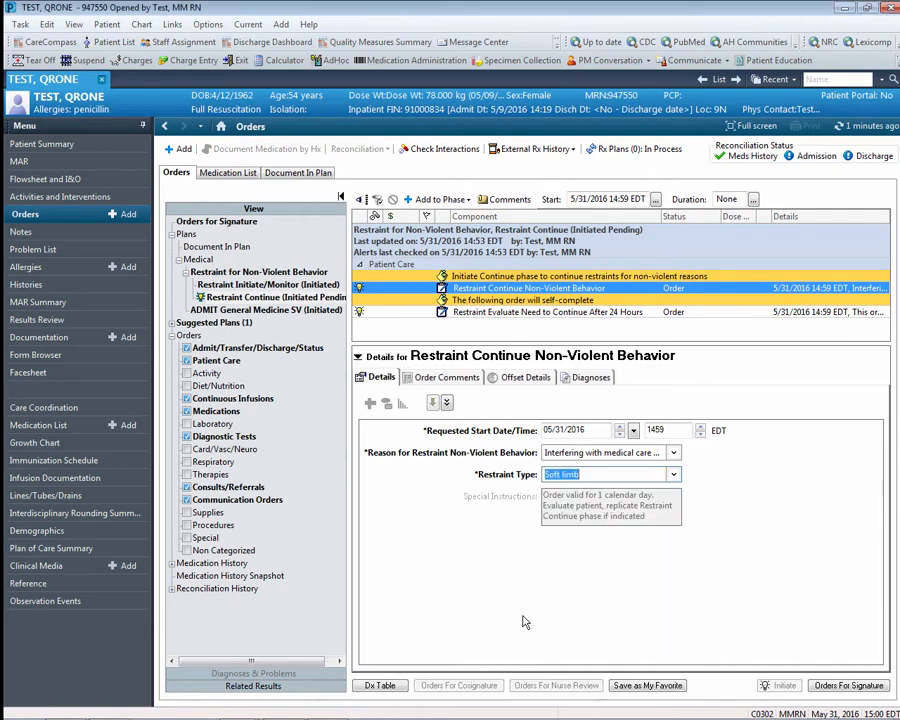
- Add the order comment "right upper limb", then submit the restraint orders for signature and refresh the Restraint Continue phase
left_click(437, 381)
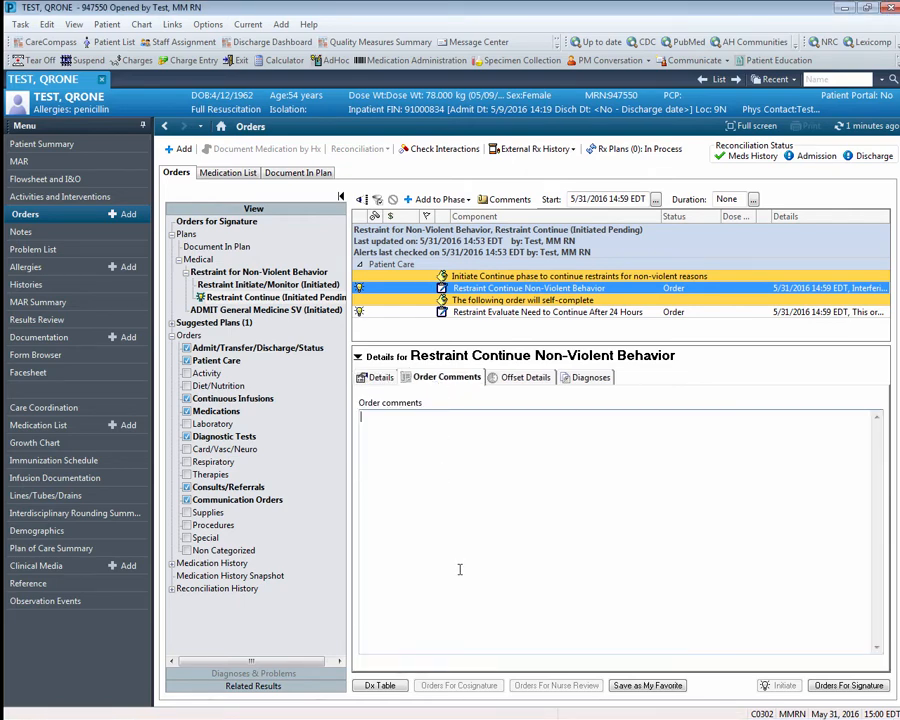
type("right upper limb")
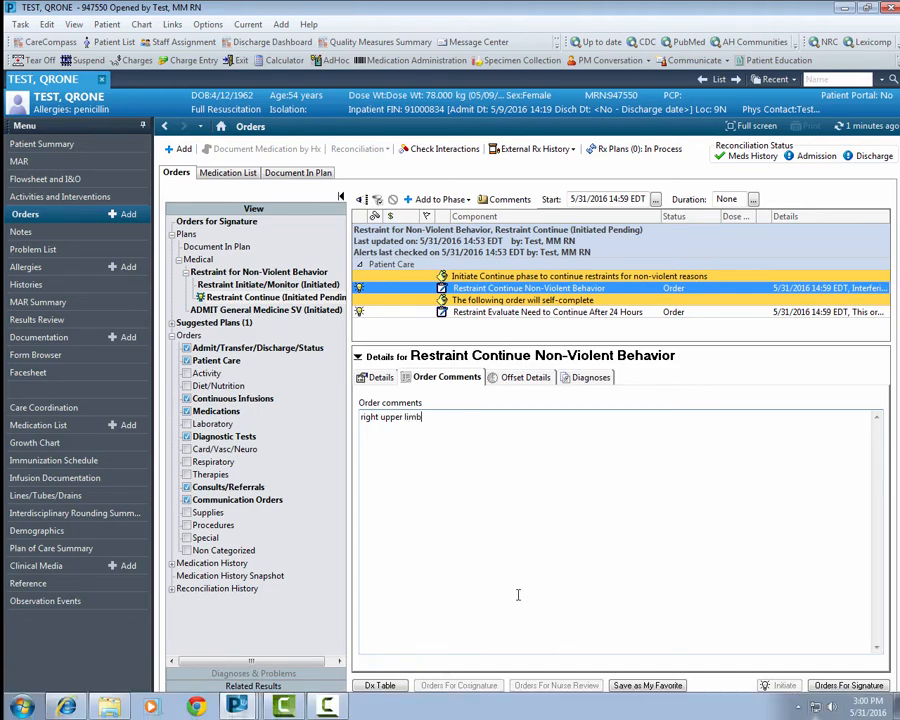
left_click(848, 685)
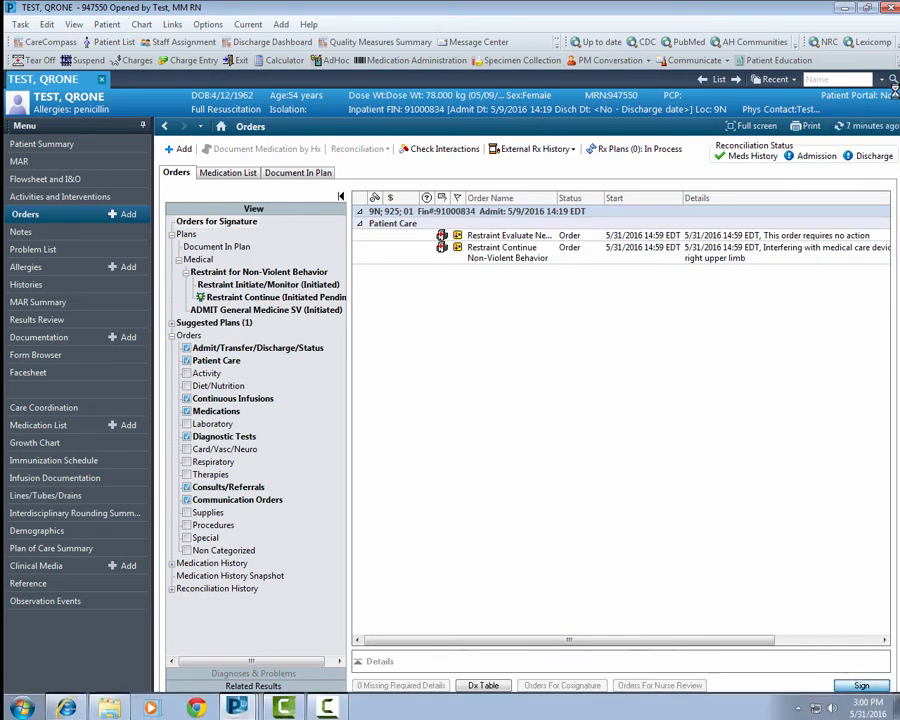
left_click(878, 127)
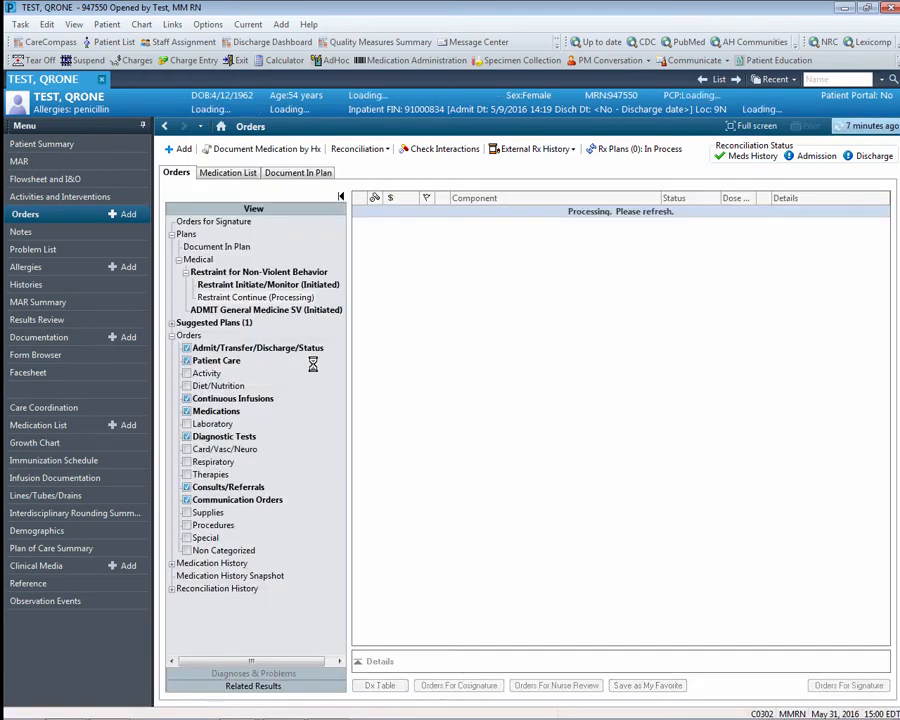
left_click(262, 299)
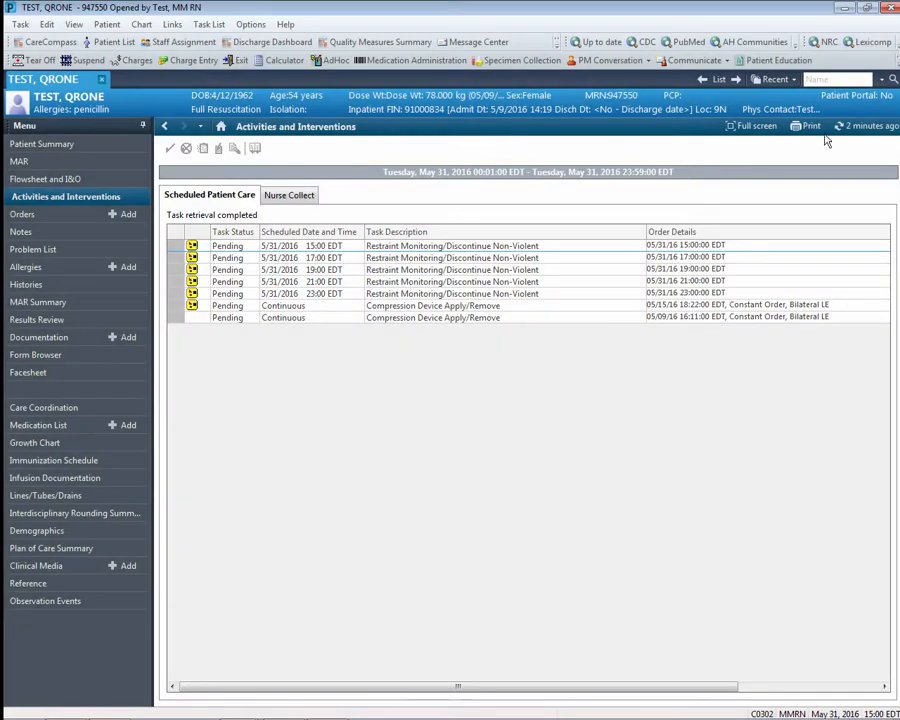
- Refresh the scheduled patient care tasks and open the 14:59 Restraint Continue Non-Violent task for detailed charting
left_click(856, 128)
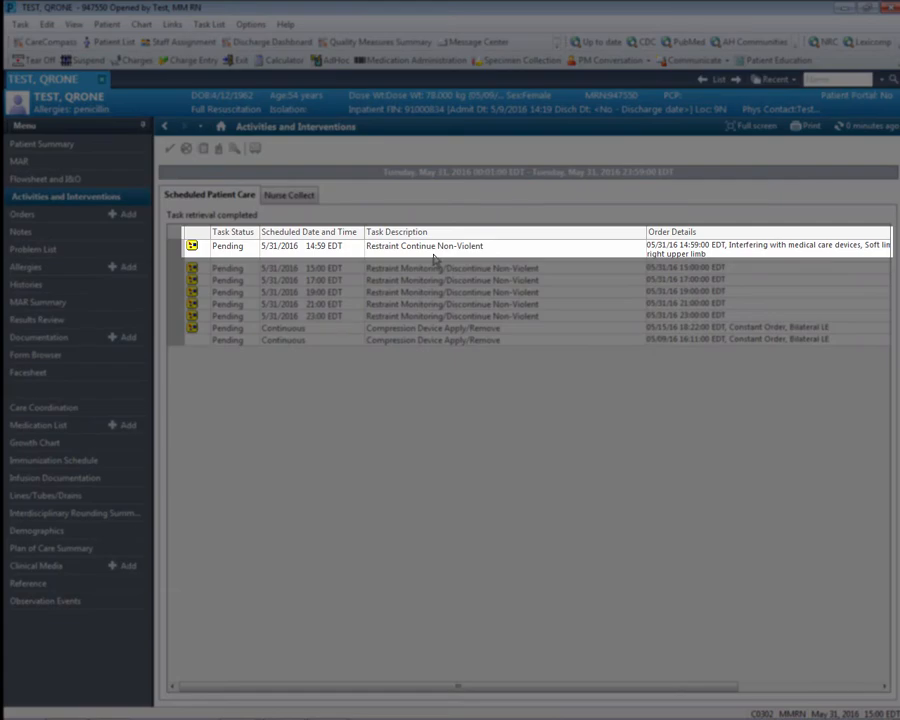
right_click(436, 257)
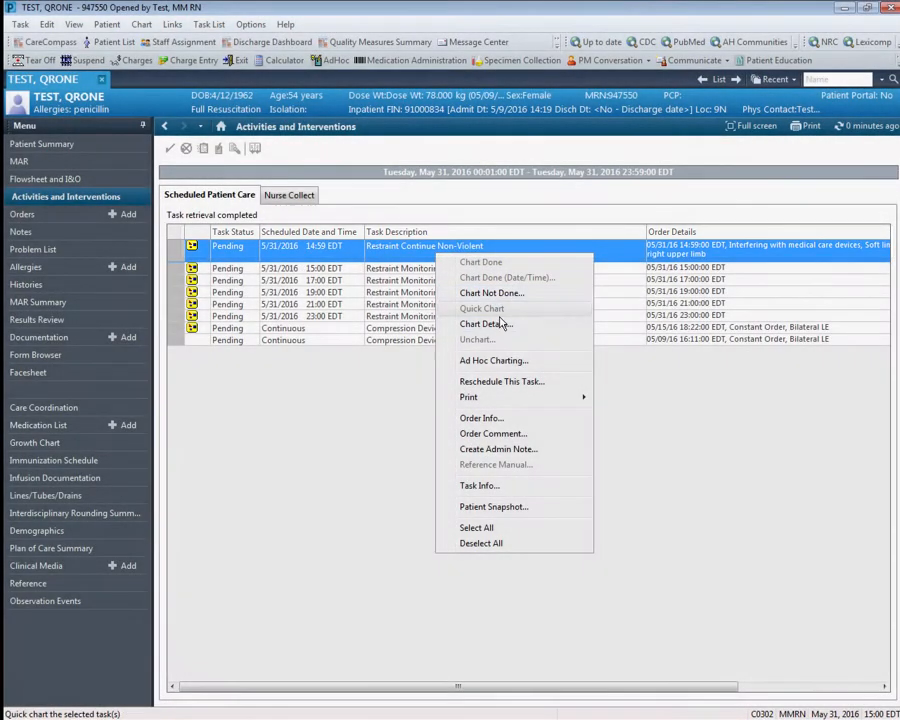
left_click(503, 333)
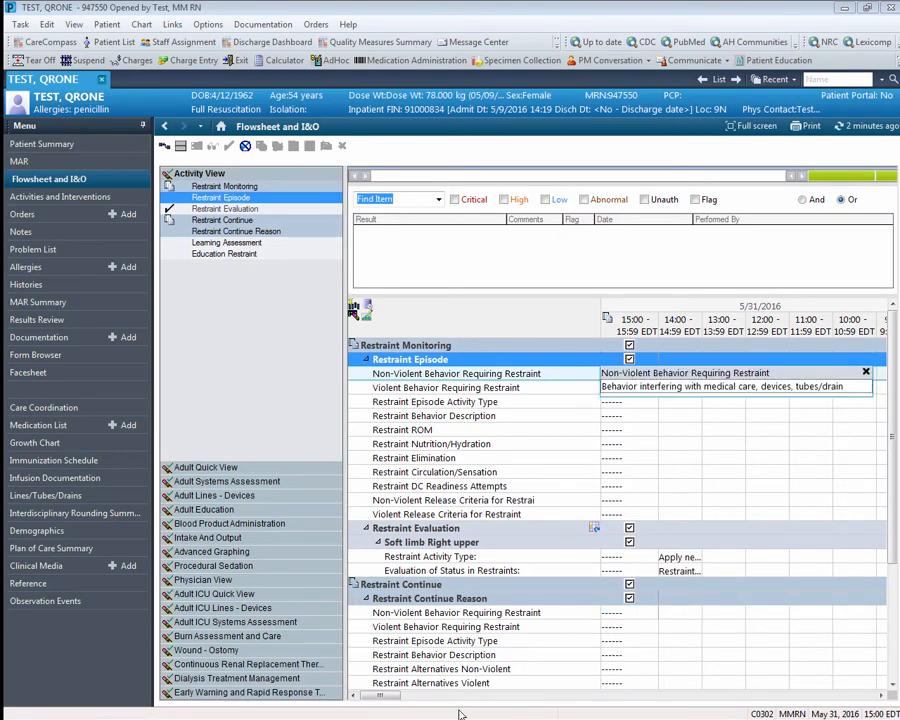
- Examine the flowsheet's Restraint Monitoring and Restraint Continue sections, including the rows below Restraint Continue Reason
left_click(892, 686)
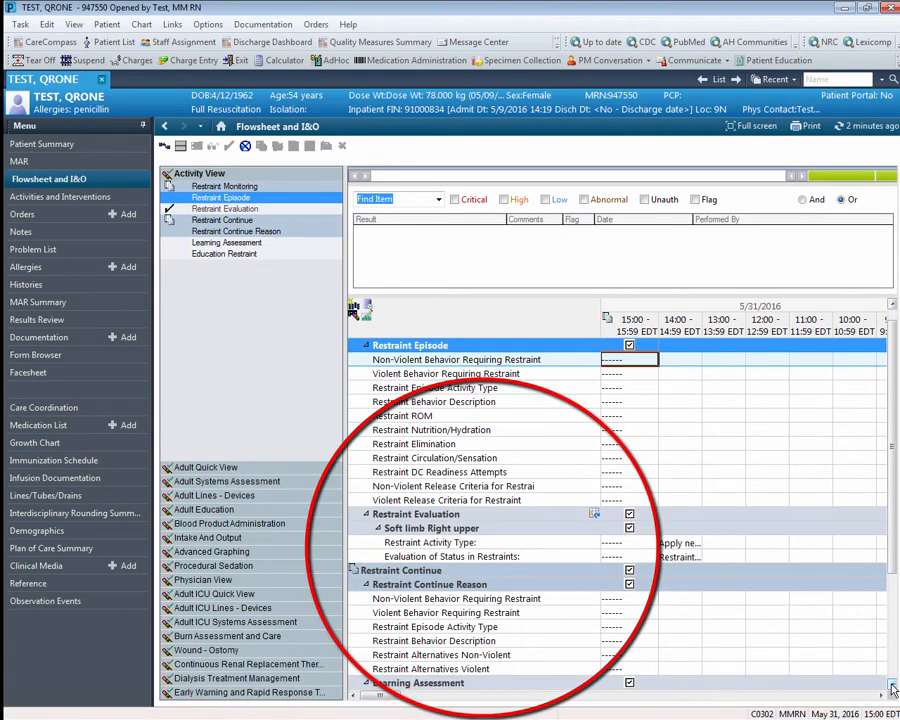
left_click(892, 686)
left_click(892, 686)
left_click(892, 686)
left_click(892, 686)
left_click(892, 686)
left_click(892, 686)
left_click(892, 686)
left_click(892, 686)
left_click(892, 686)
left_click(892, 686)
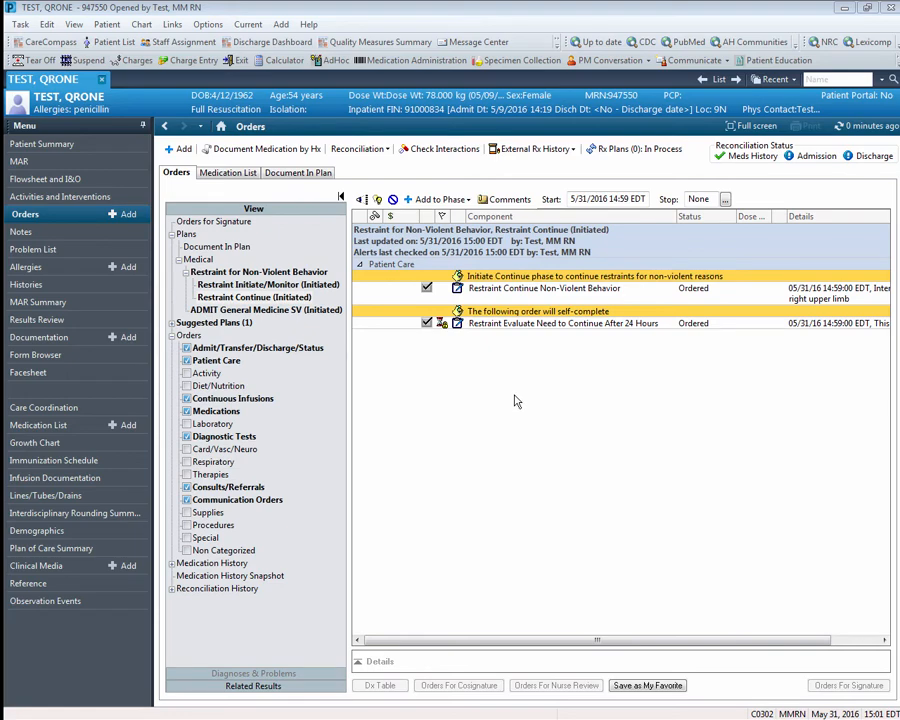
- Replicate the initiated Restraint Continue phase of the Restraint for Non-Violent Behavior plan and accept loading its components from the plan catalog
right_click(268, 300)
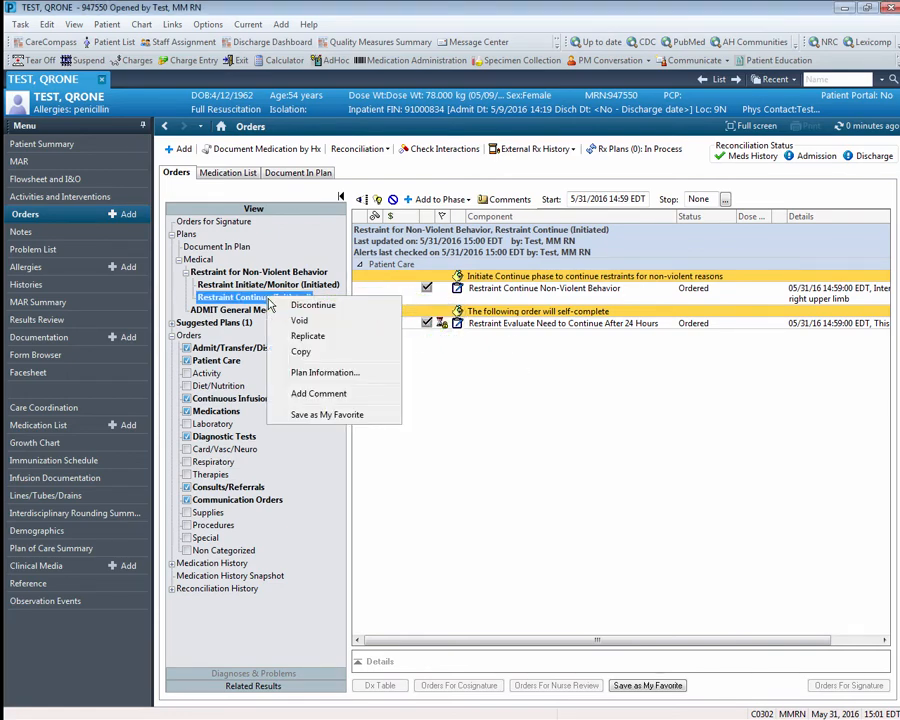
left_click(309, 339)
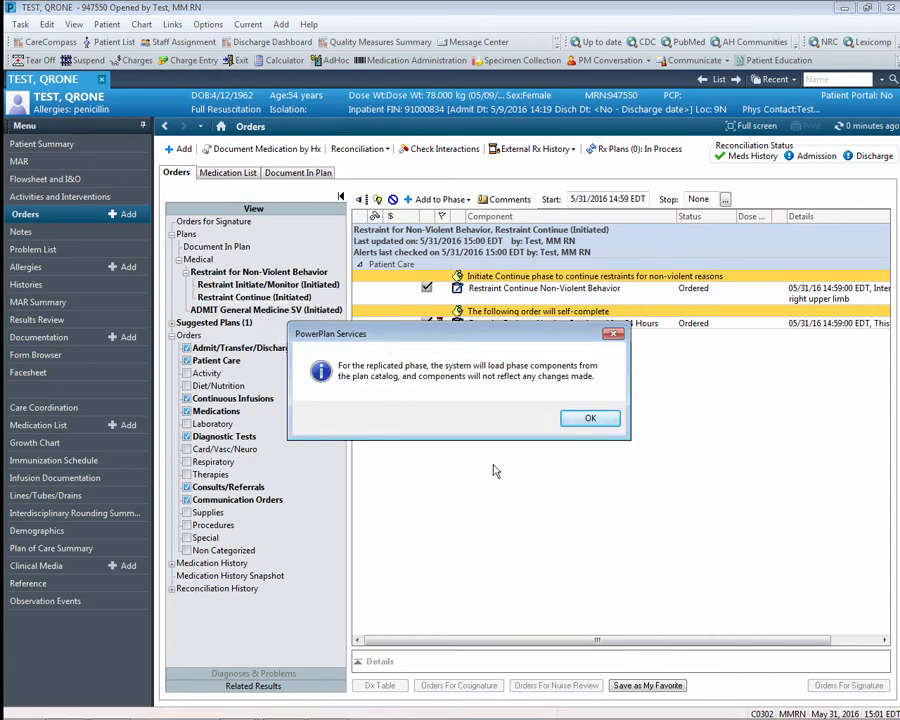
left_click(590, 423)
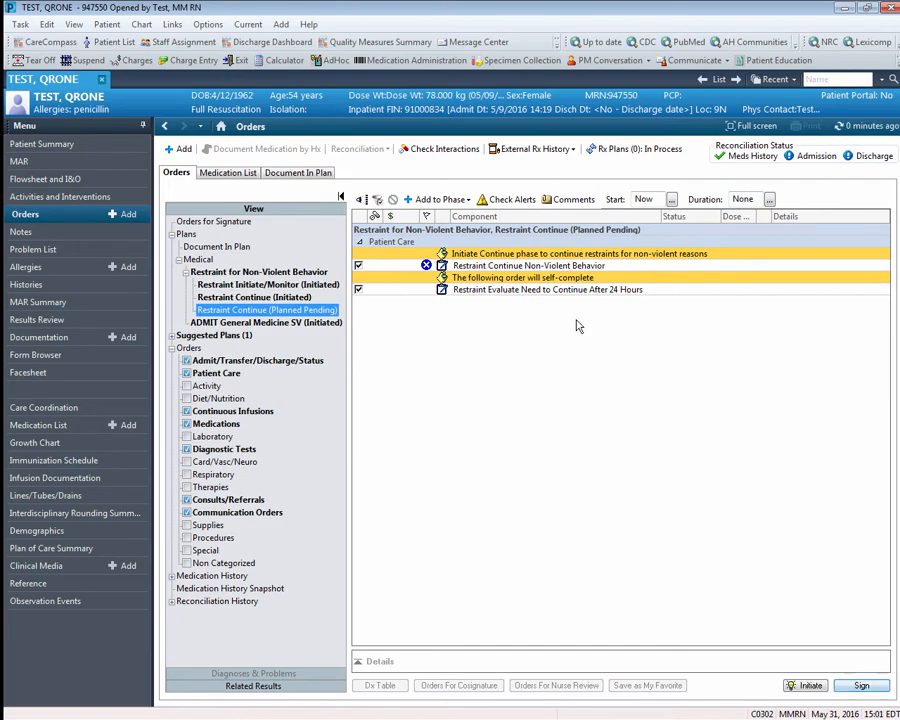
- Modify the Restraint Continue Non-Violent Behavior order in the replicated phase, setting its restraint type to Soft limb
mouse_move(425, 270)
left_click(473, 266)
right_click(488, 268)
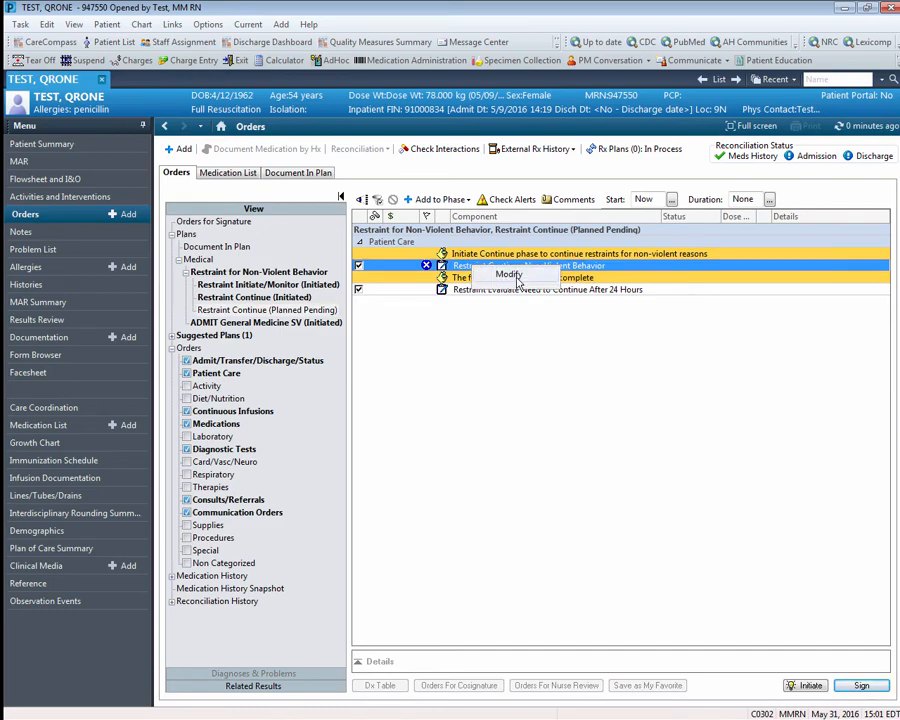
left_click(514, 277)
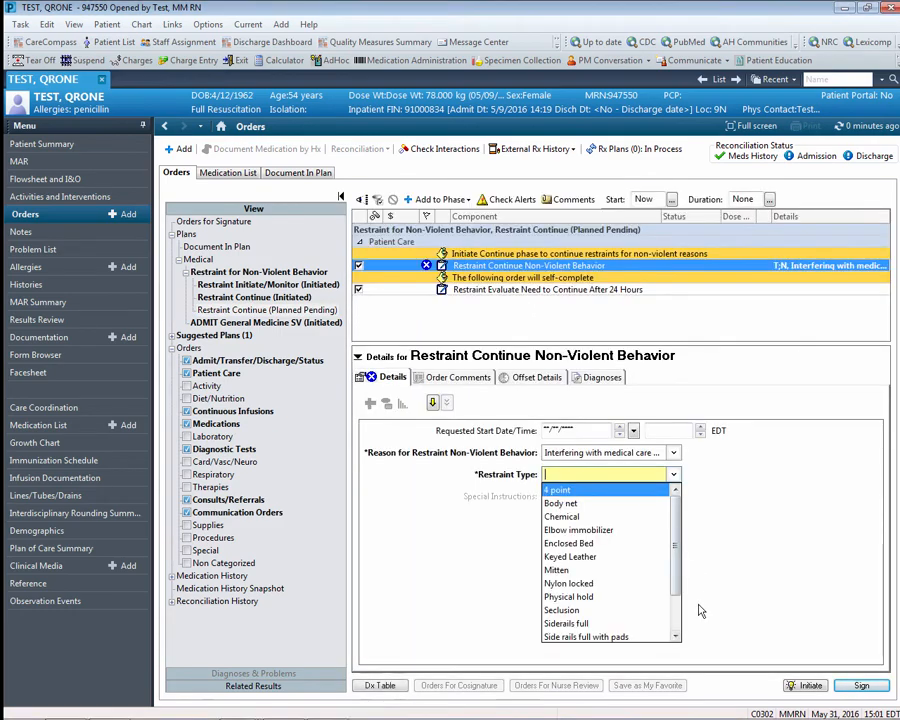
left_click(676, 636)
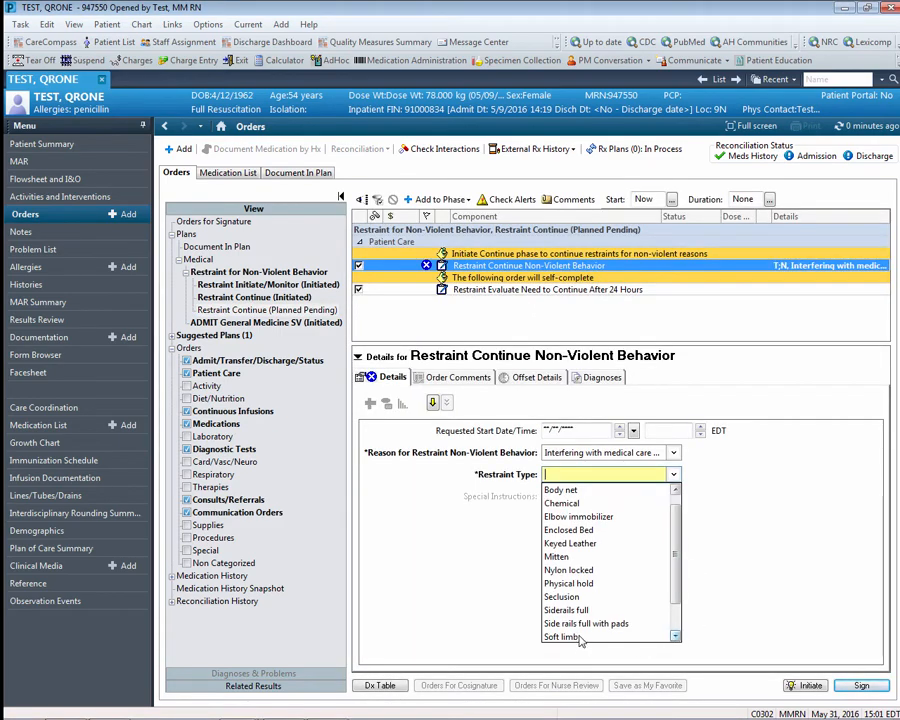
left_click(581, 637)
- Add the order comment "right upper limb" to the replicated order, then initiate the phase and submit its orders for signature
left_click(452, 377)
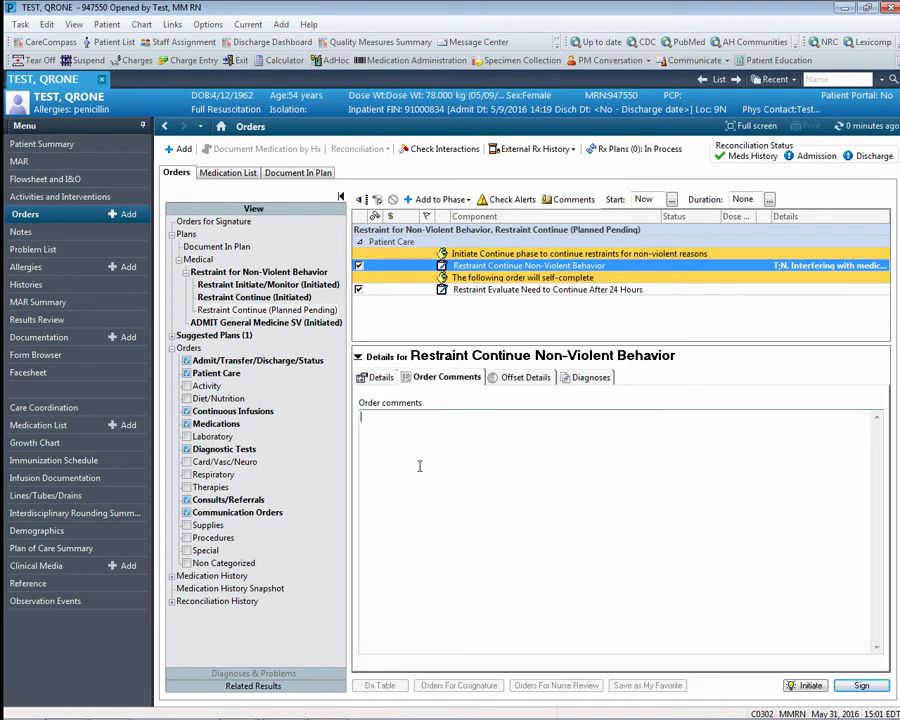
type("right upper limb")
left_click(864, 686)
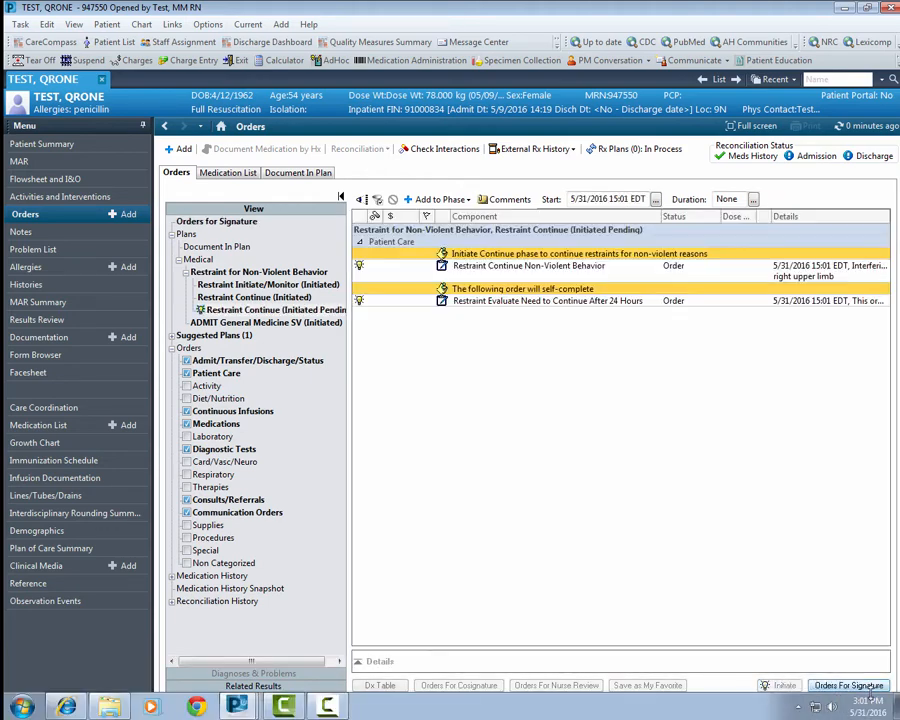
left_click(866, 686)
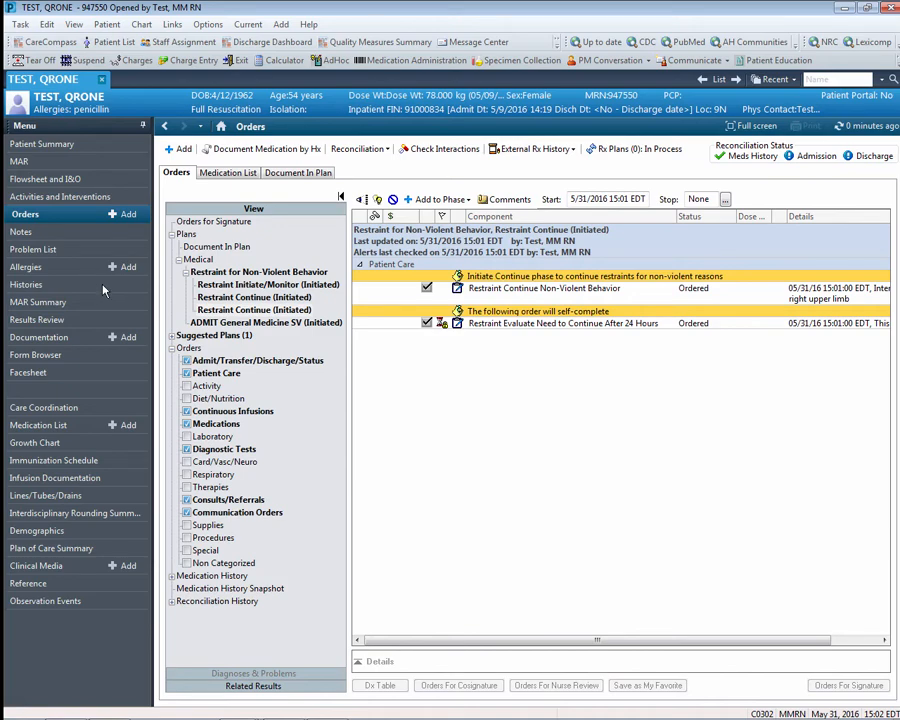
- In the flowsheet's Restraint Continue Reason section, chart Restraint Episode Activity Type as Discontinue episode in the 15:00 column
left_click(30, 161)
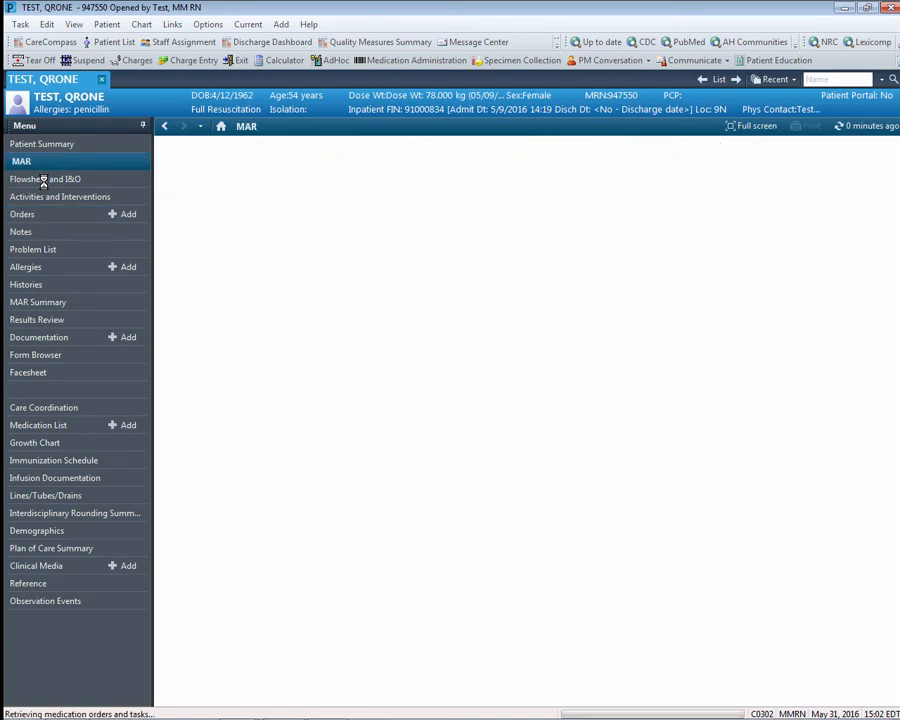
left_click(41, 179)
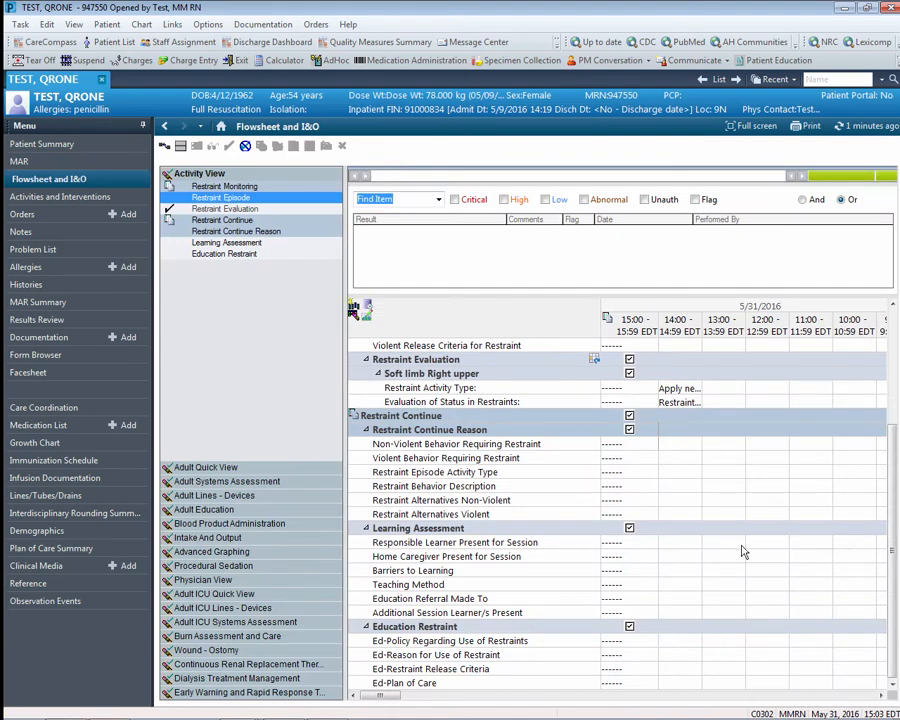
left_click(630, 476)
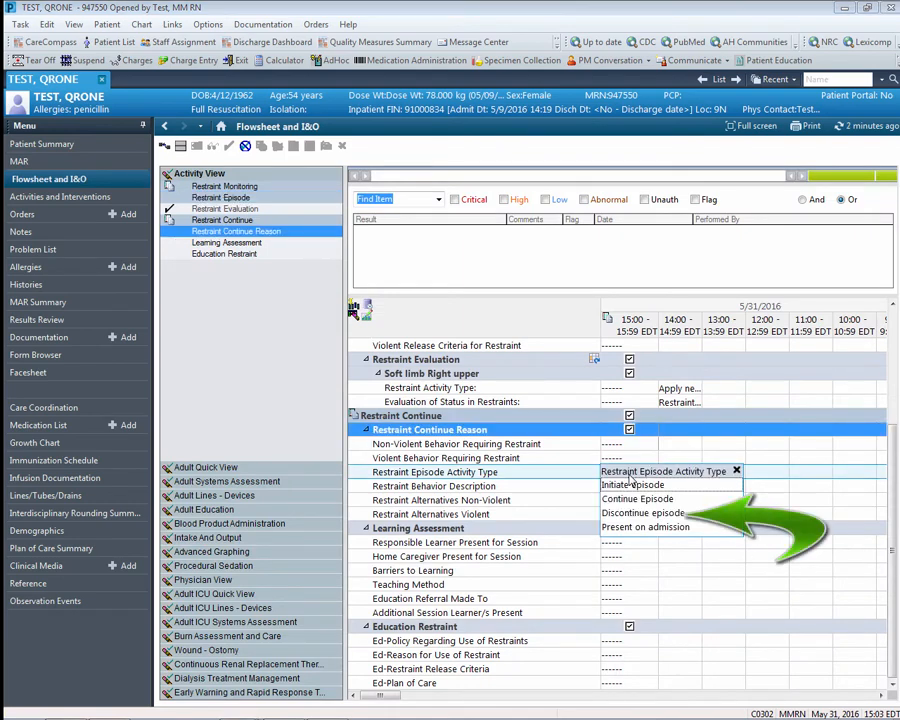
left_click(632, 514)
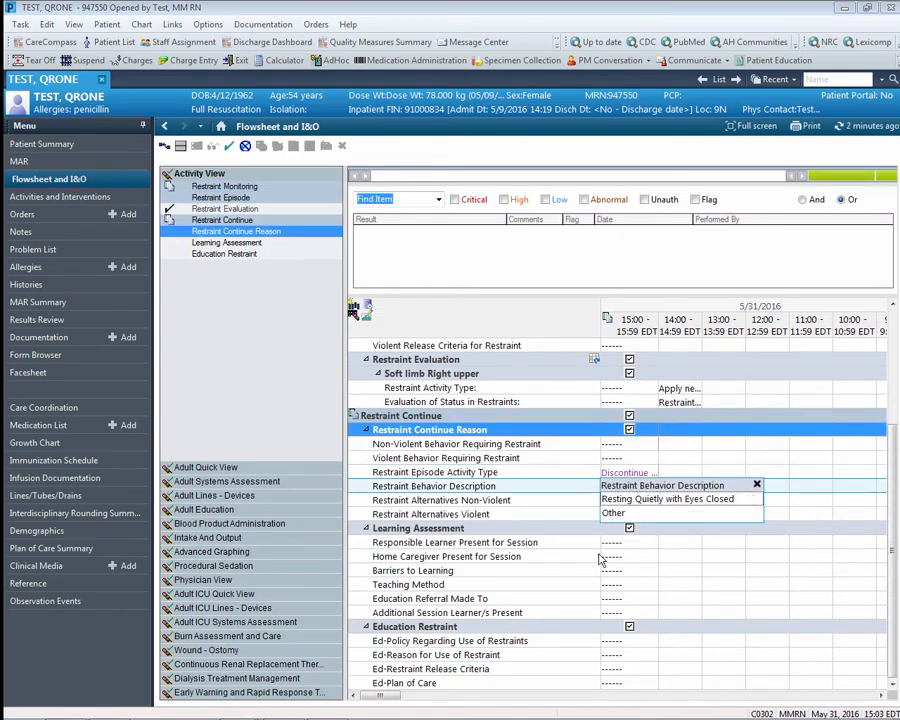
- Inactivate the Soft limb Right upper group under Restraint Evaluation, stop its documentation, and check its 15:00 result cells
left_click(477, 380)
right_click(475, 377)
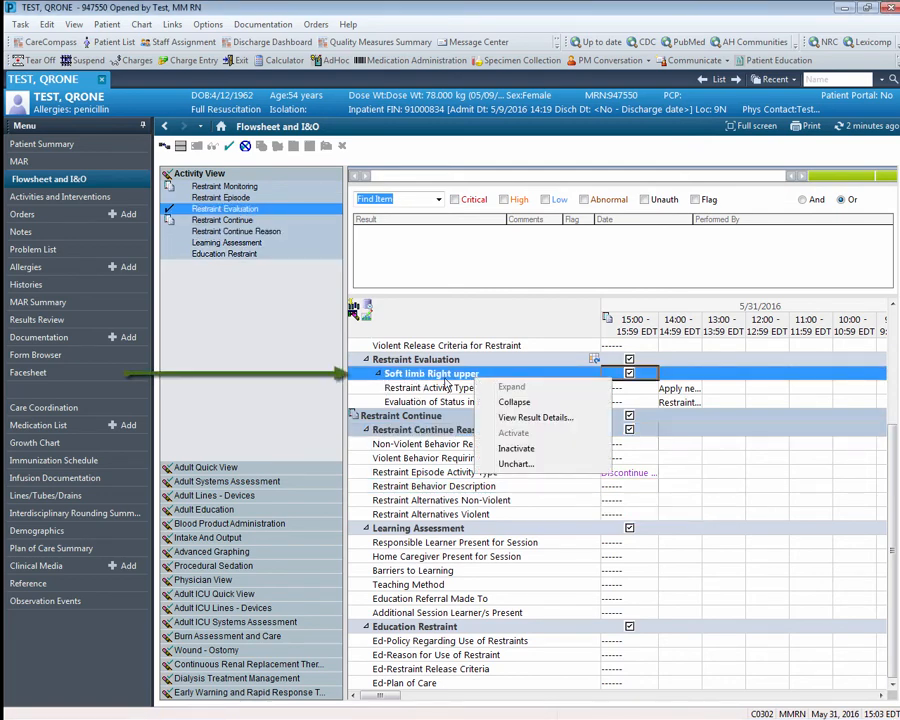
left_click(528, 453)
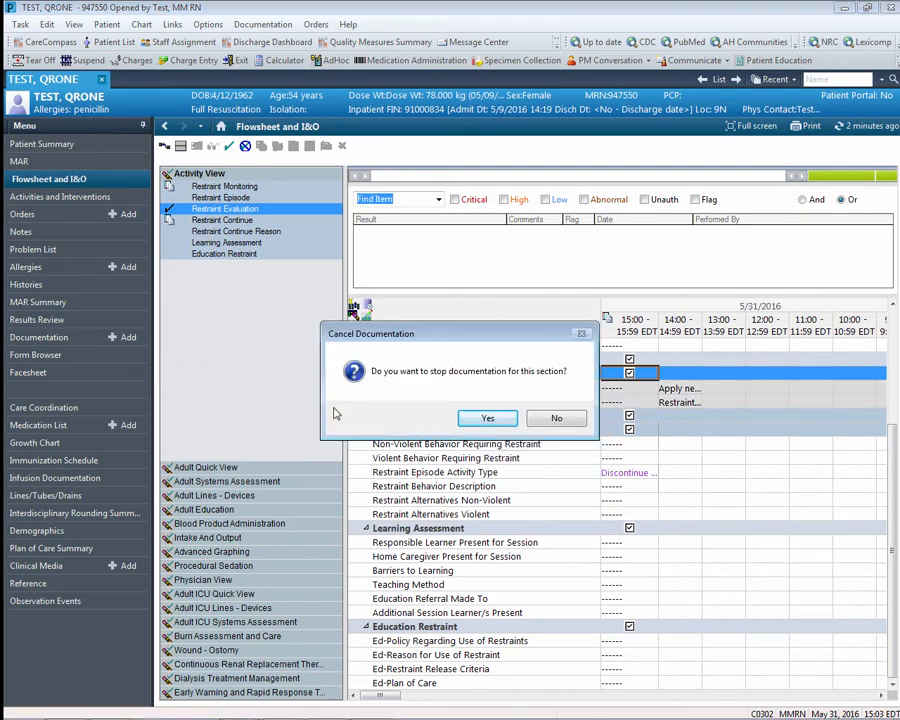
left_click(487, 420)
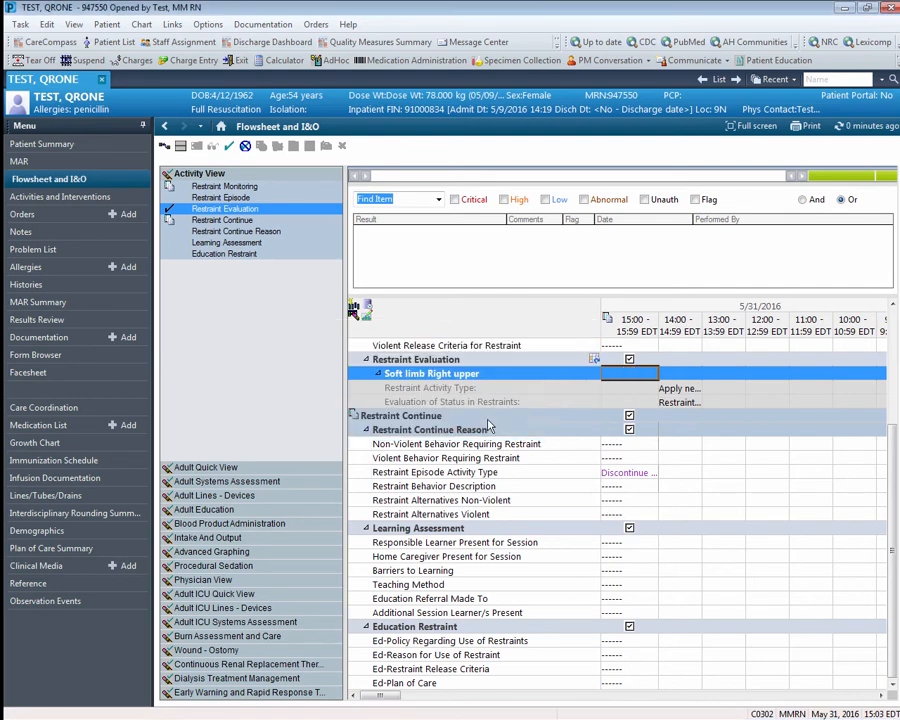
right_click(610, 404)
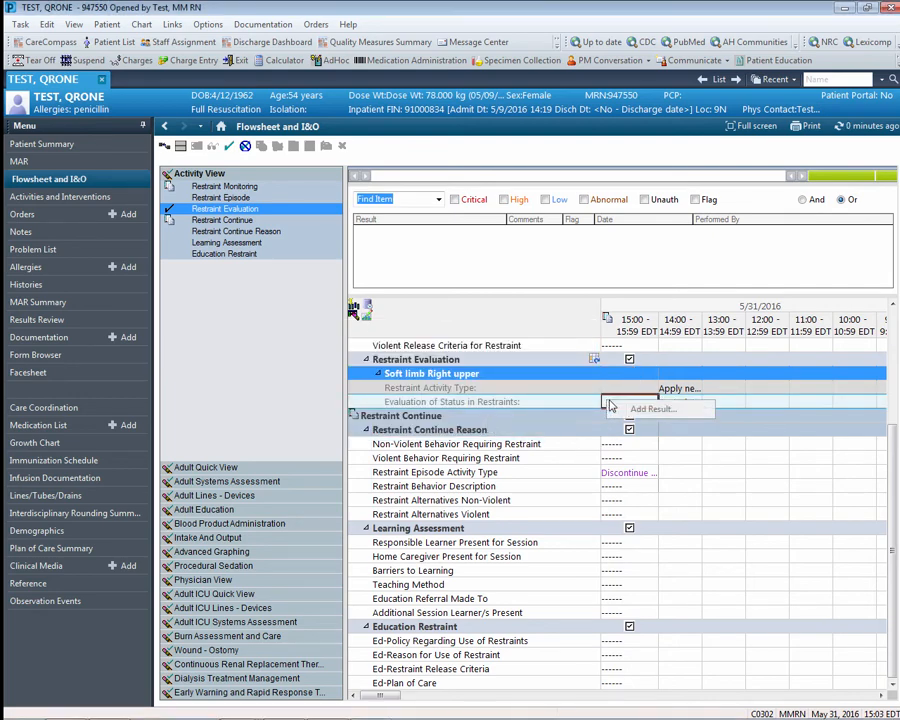
left_click(617, 391)
right_click(617, 391)
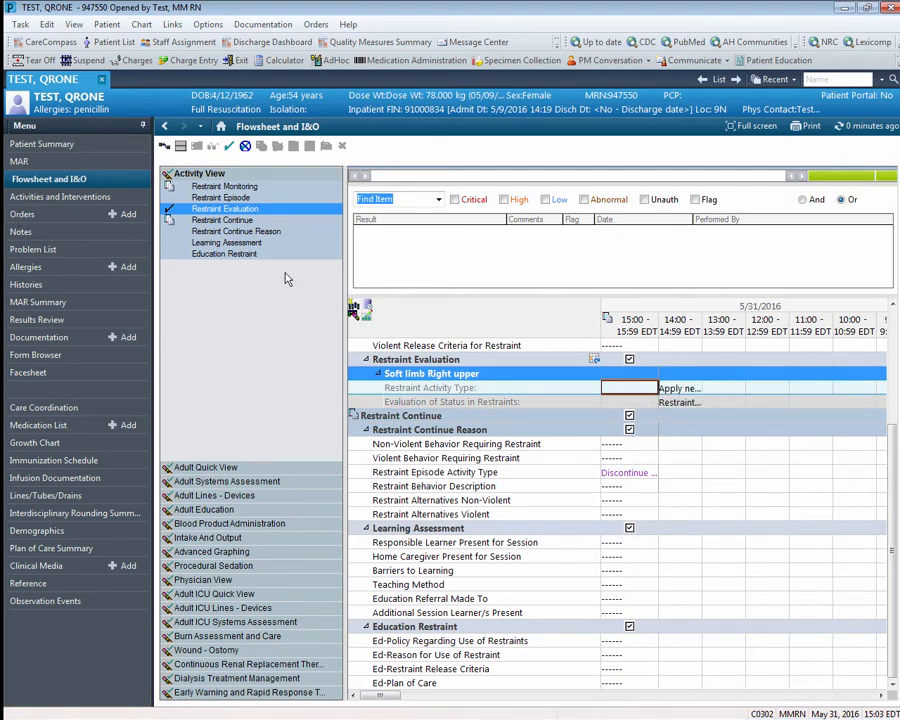
- Discontinue the entire Restraint for Non-Violent Behavior plan with the ordering physician's name and No Cosign Required, then sign and refresh the orders
left_click(40, 217)
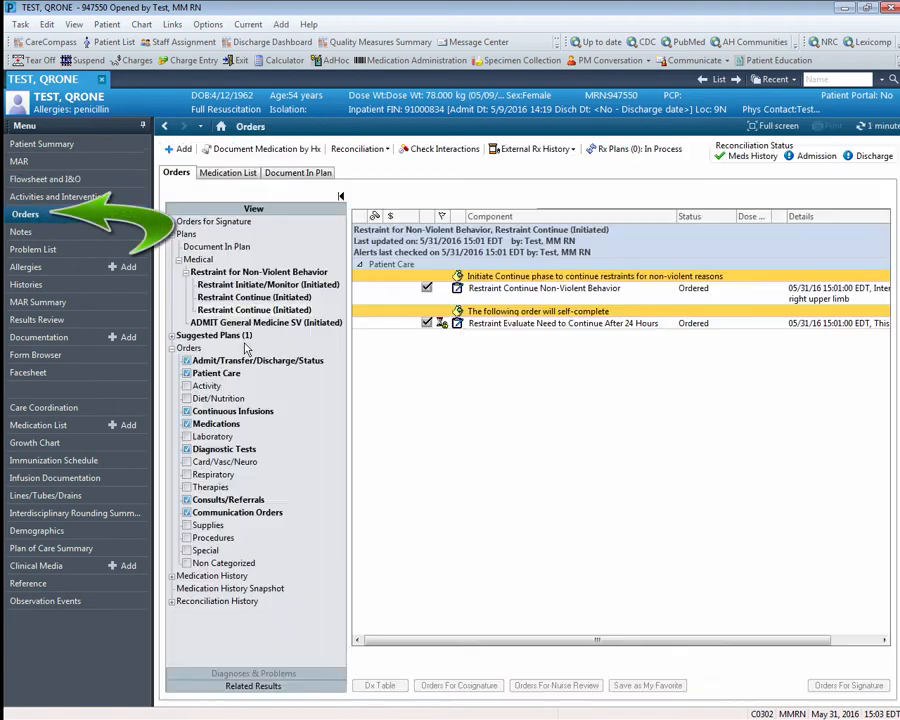
left_click(303, 273)
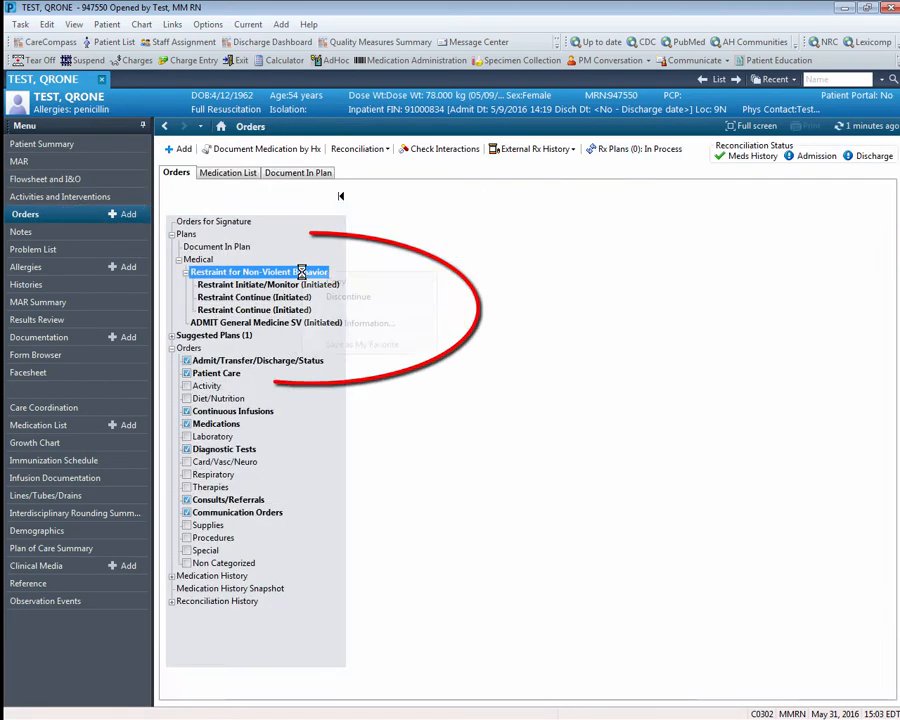
right_click(321, 274)
left_click(340, 282)
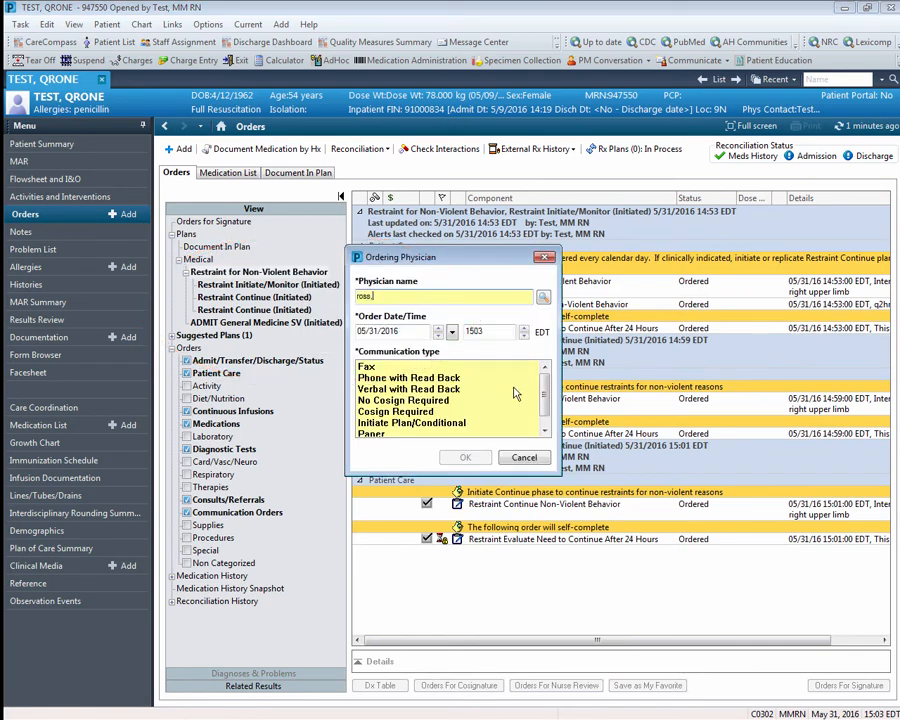
key("Tab")
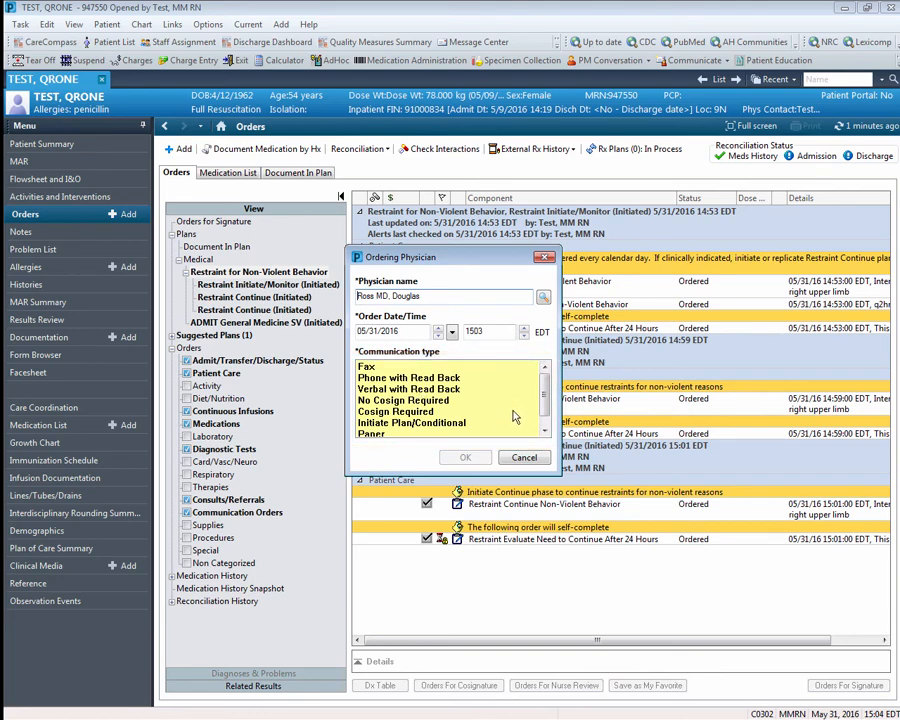
left_click(435, 401)
left_click(465, 457)
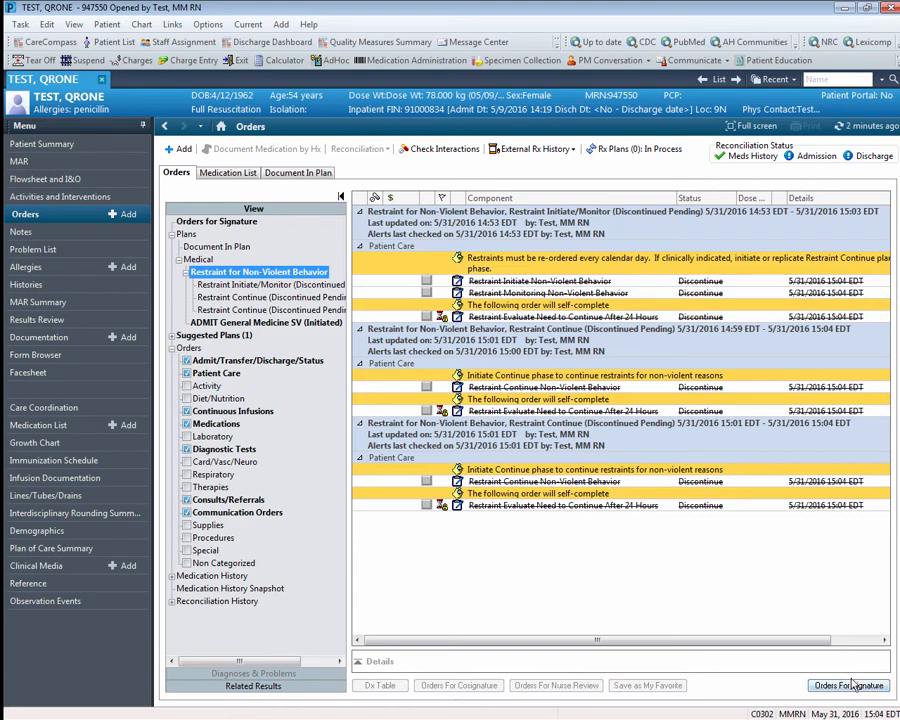
left_click(852, 685)
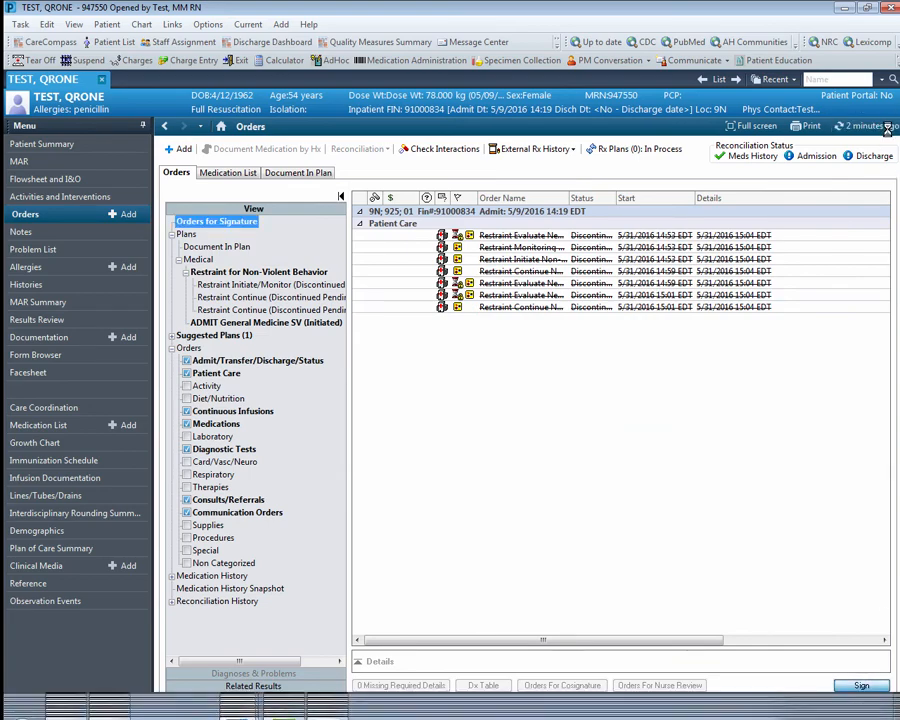
left_click(879, 129)
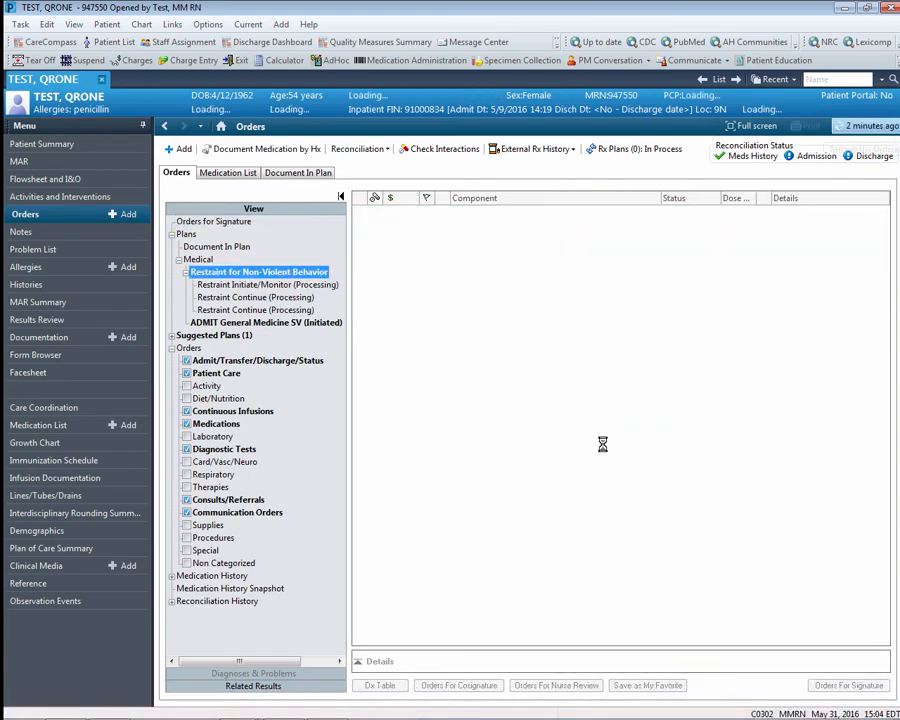